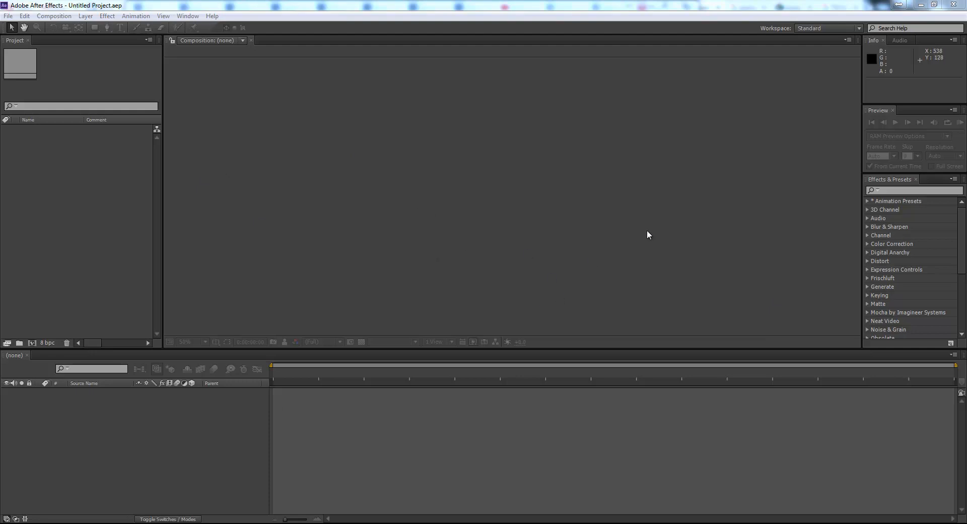
click(251, 255)
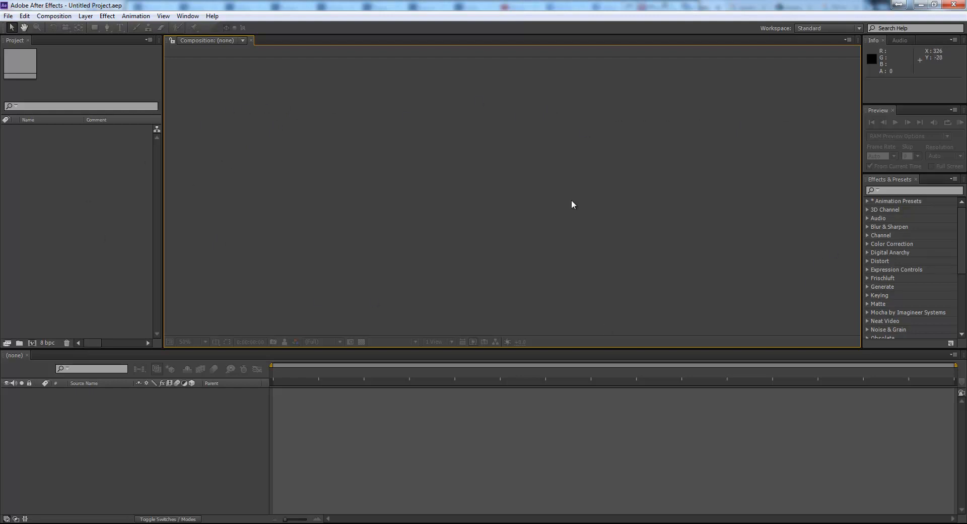
click(19, 126)
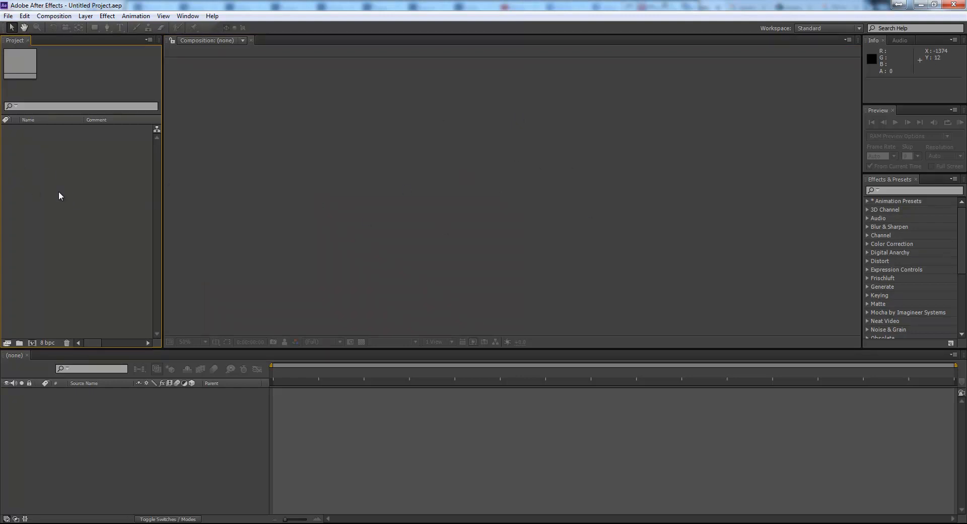
click(106, 470)
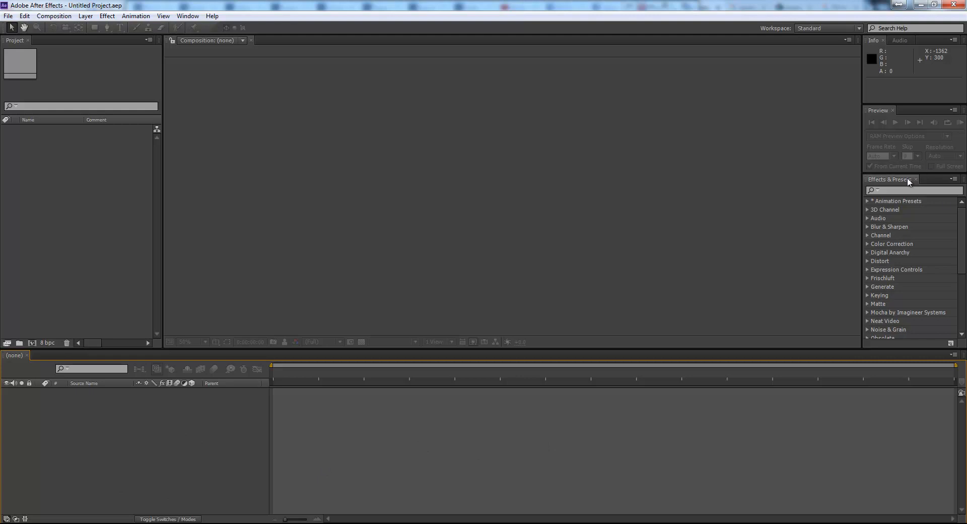
- Search the effects and presets for curves
click(900, 193)
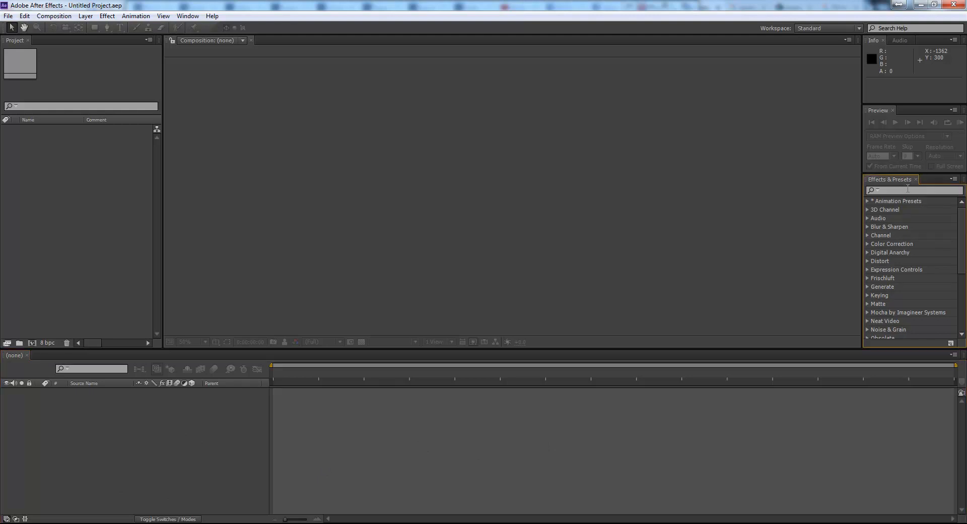
click(914, 189)
text(curves)
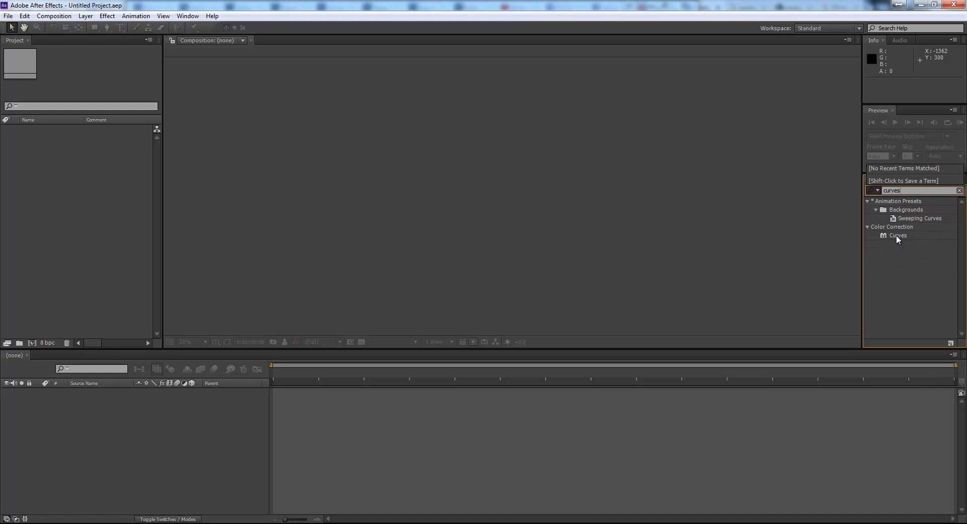
click(671, 439)
click(623, 277)
click(131, 233)
click(557, 221)
click(108, 236)
click(294, 210)
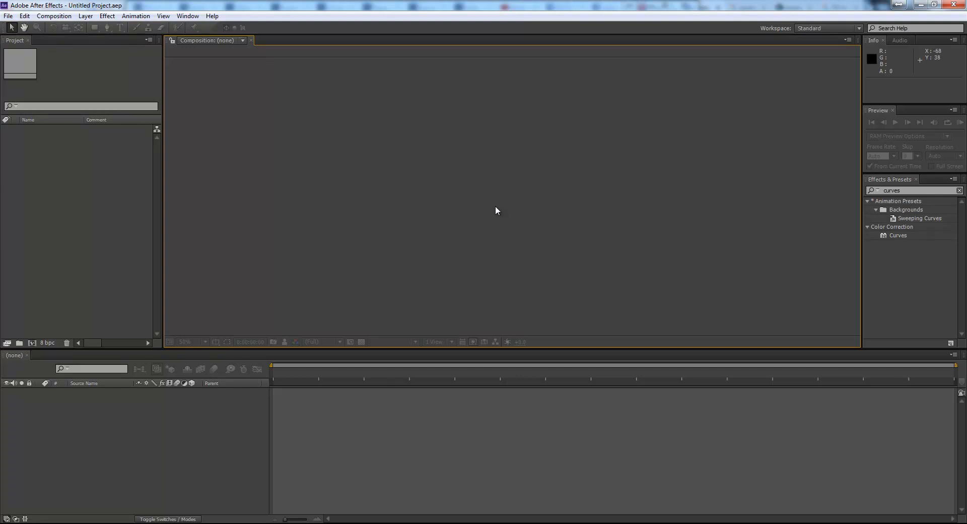
click(8, 17)
mouse_move(13, 29)
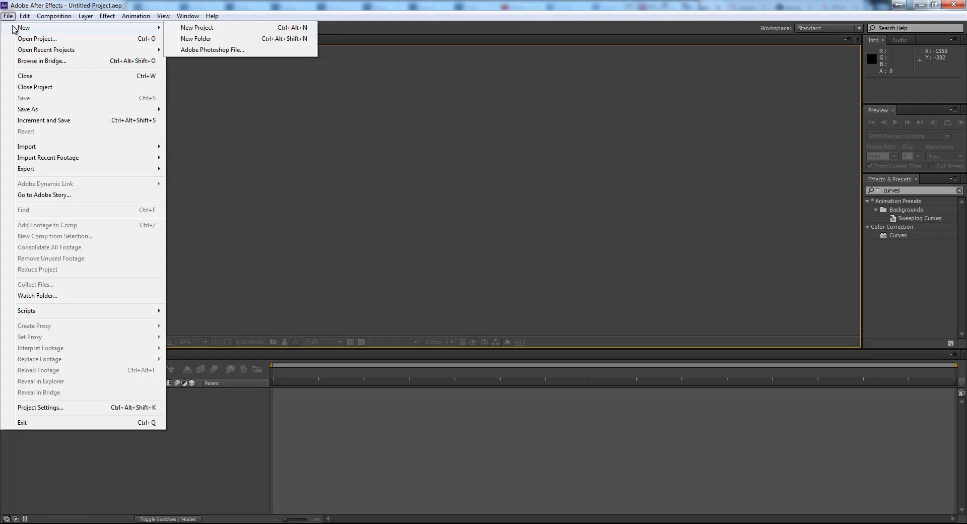
click(523, 249)
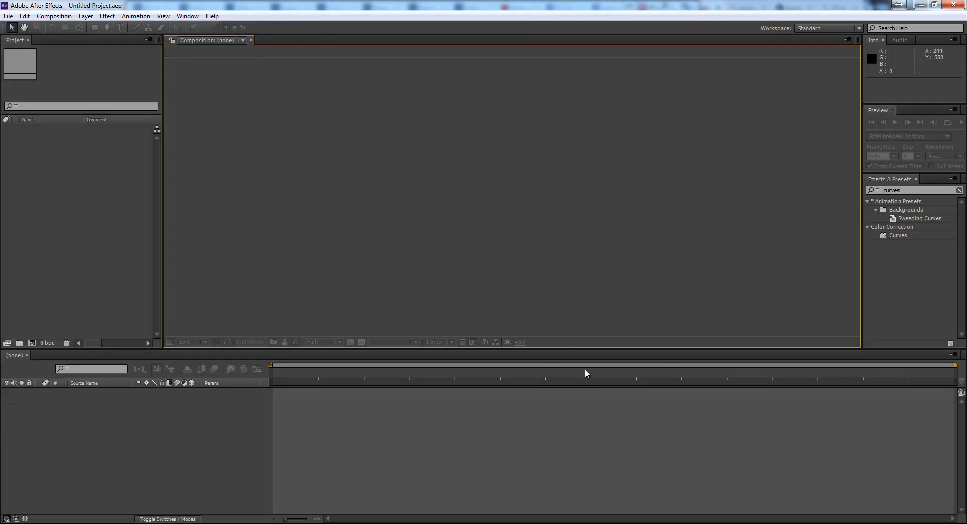
- Create a new composition and name it Tutorial 1
click(57, 17)
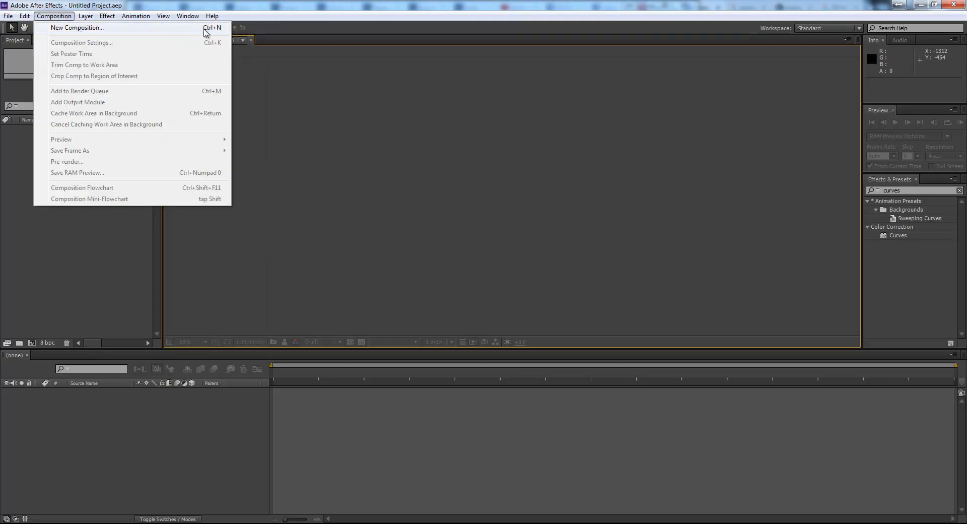
click(205, 29)
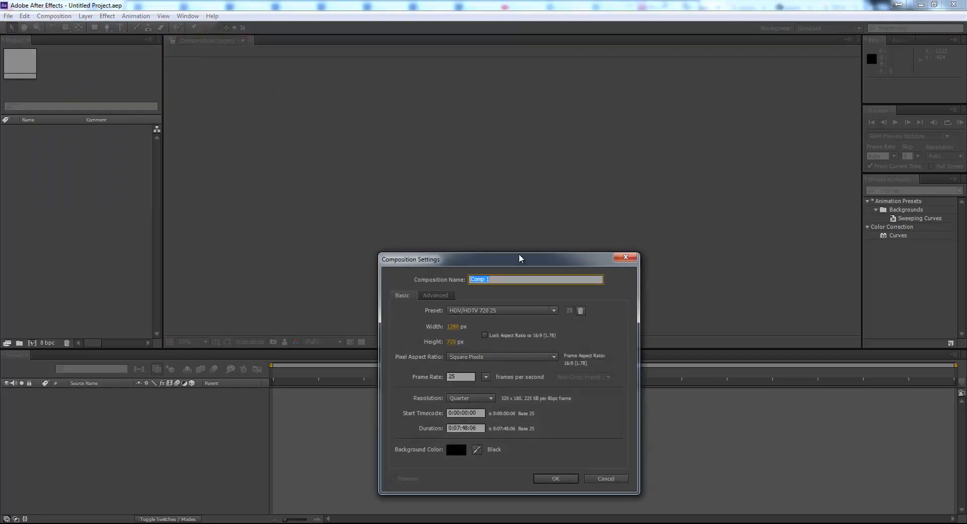
drag(518, 261, 488, 95)
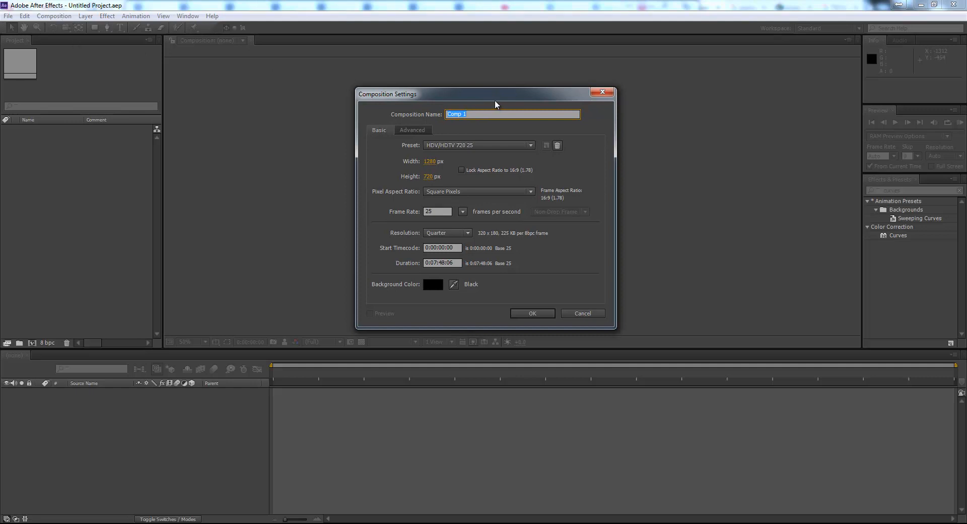
drag(496, 98, 473, 94)
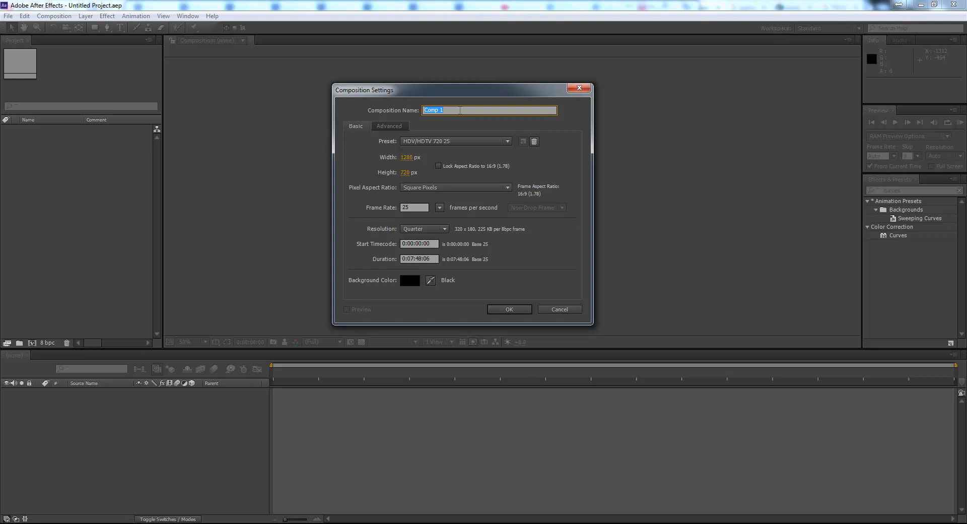
text(Tutorial)
- Lock the aspect ratio and set the composition size to 1920 × 1080 px
click(437, 166)
drag(405, 173, 490, 184)
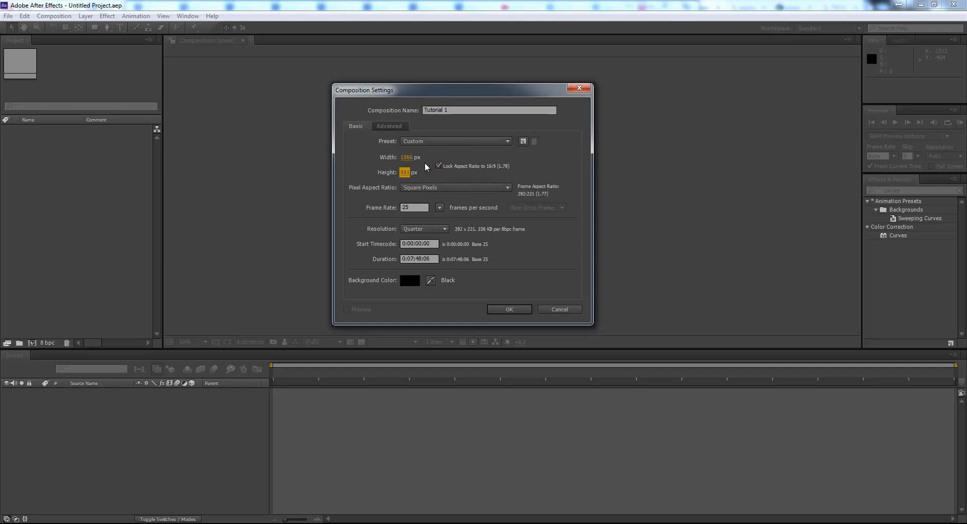
drag(407, 176, 439, 176)
click(404, 172)
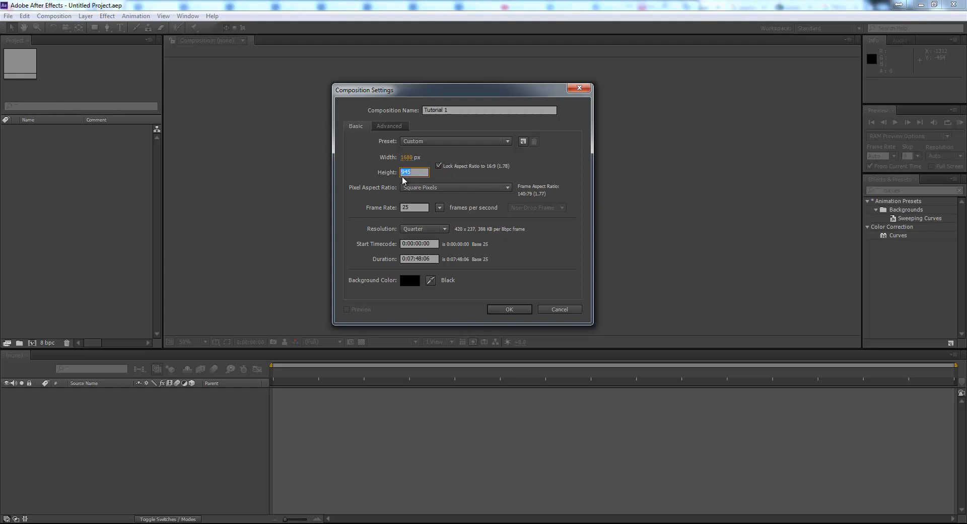
text(1080)
key(Return)
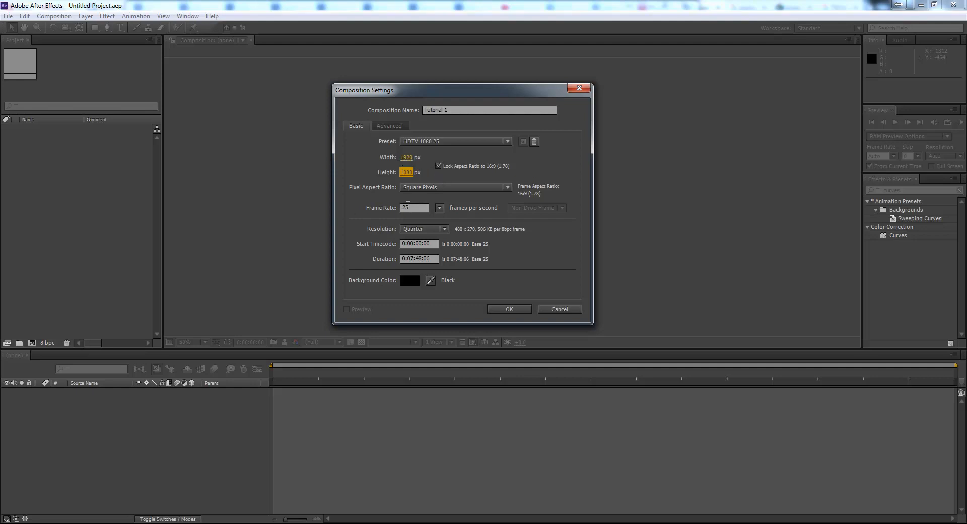
- Set the composition frame rate to 30 frames per second
drag(403, 209, 414, 205)
text(30)
click(347, 235)
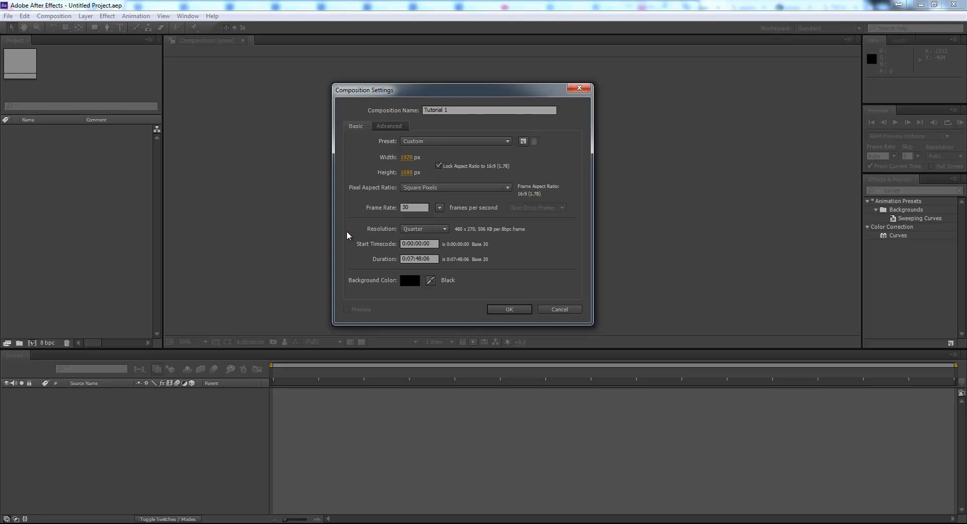
- Set the composition resolution to Full
click(445, 229)
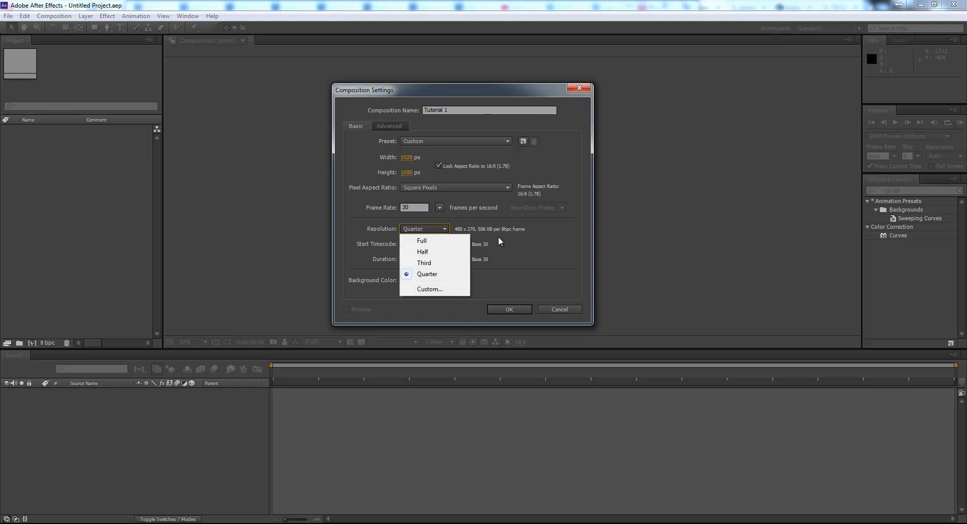
click(538, 253)
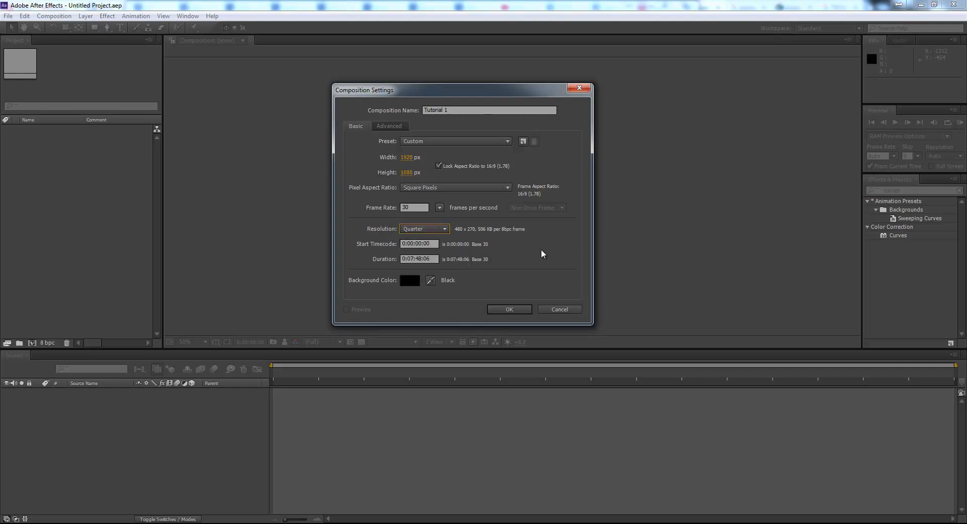
click(445, 229)
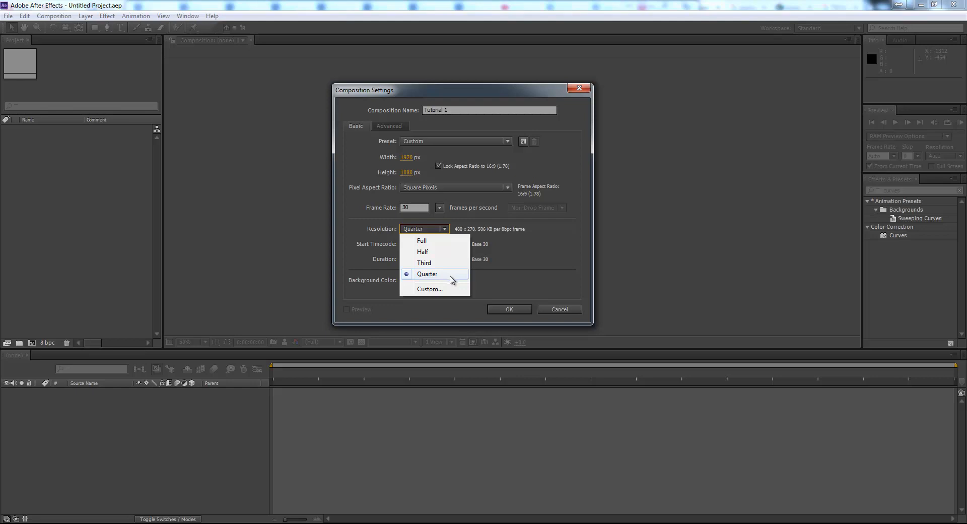
click(425, 242)
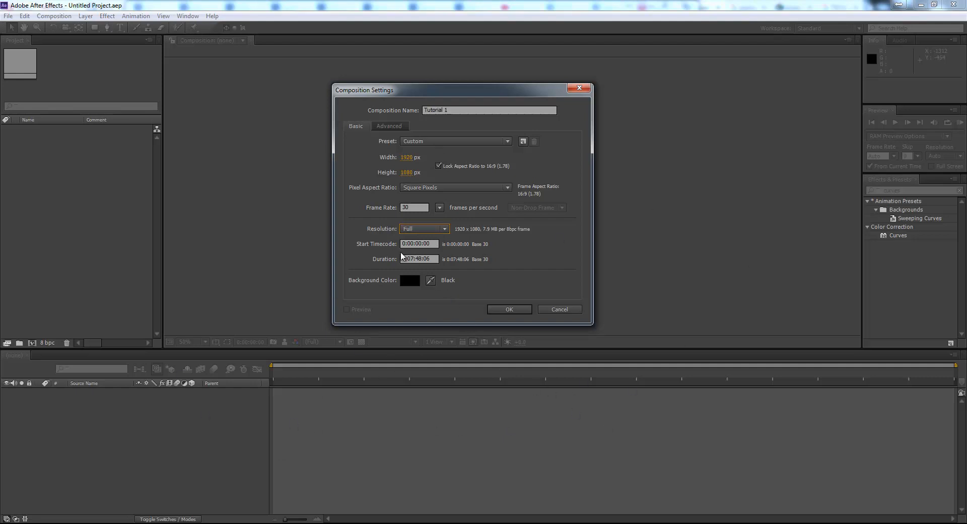
- Set the composition duration to 0:00:40:00 and confirm the composition settings
drag(428, 264, 417, 261)
click(433, 258)
key(BackSpace)
text(0)
click(509, 309)
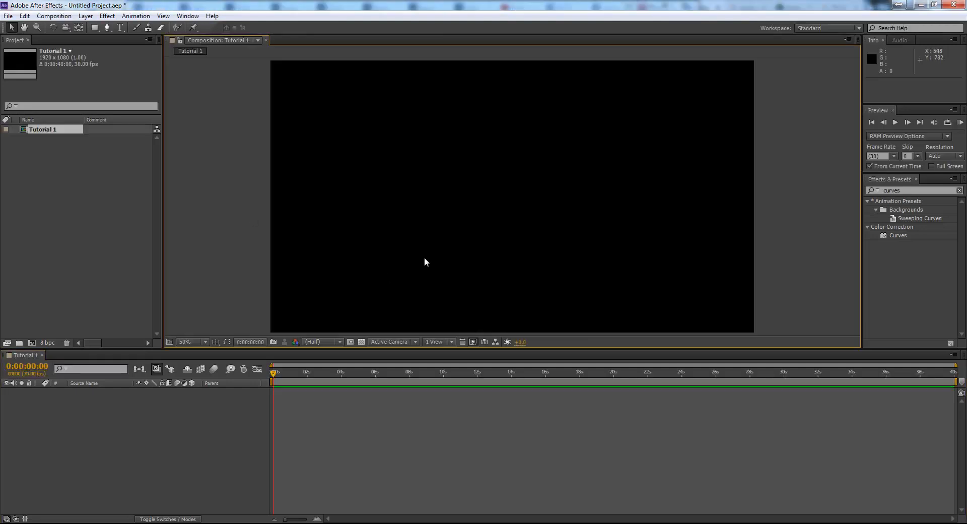
- Create a new solid layer named Color
click(516, 450)
click(211, 234)
click(85, 17)
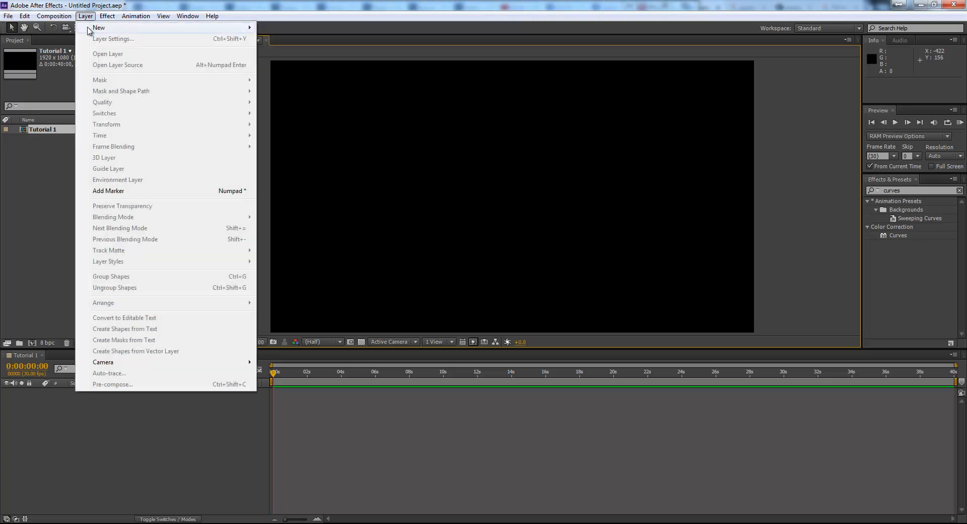
mouse_move(148, 30)
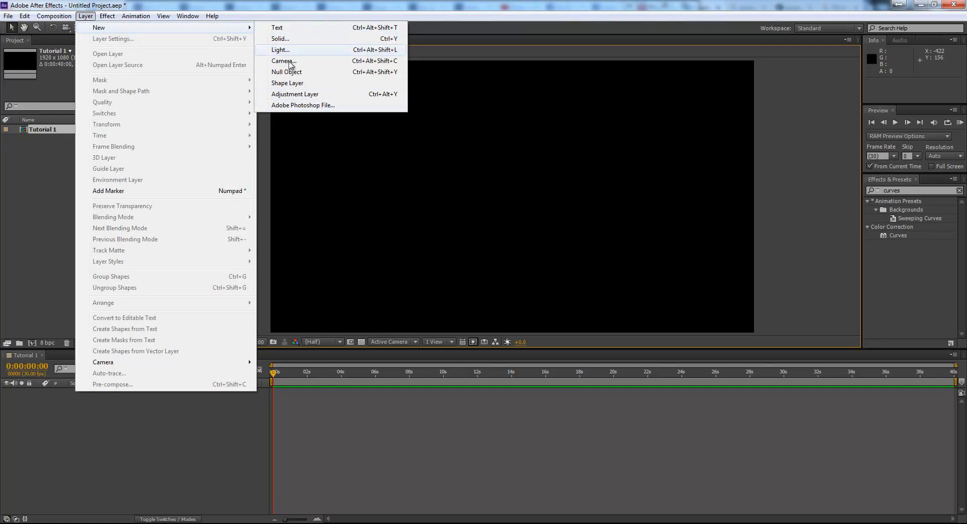
click(328, 41)
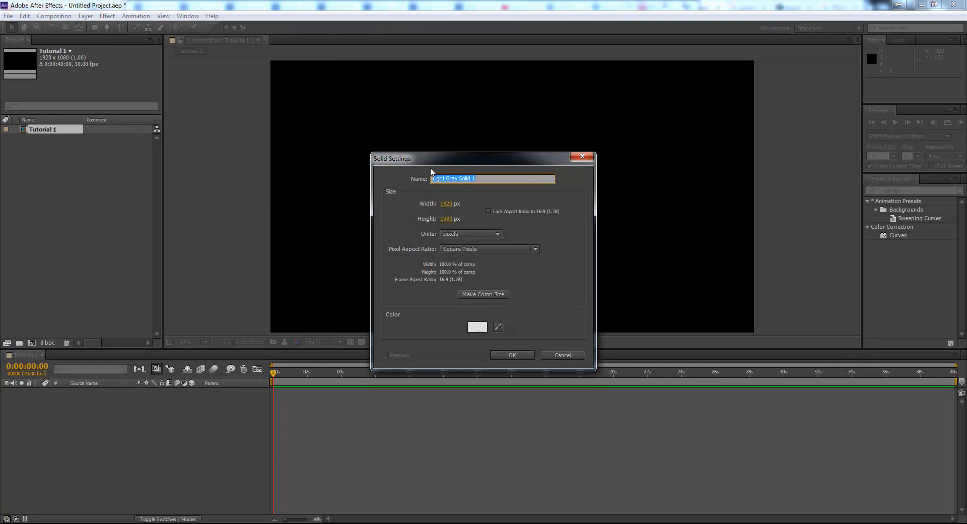
drag(462, 159, 477, 110)
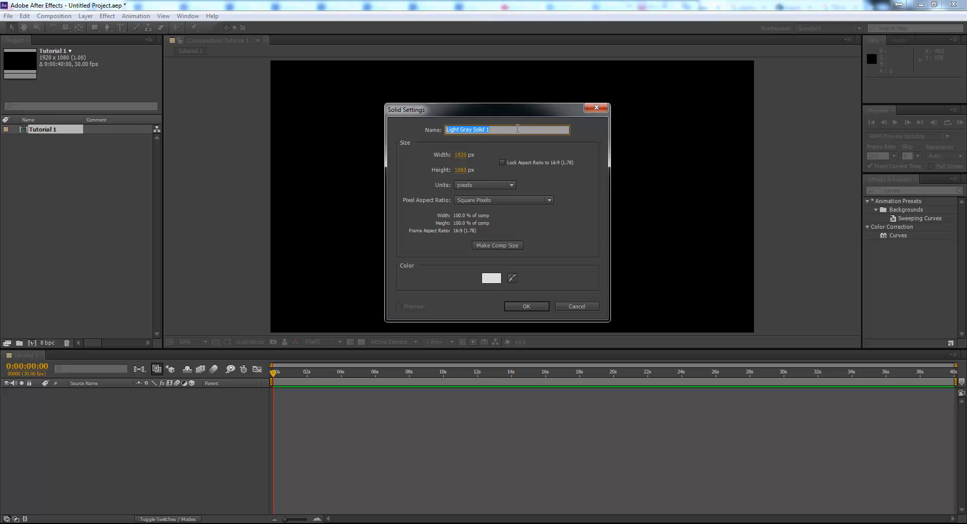
text(Color)
- Lock the solid's aspect ratio and scale it to about 1429 × 804 px
mouse_move(465, 173)
mouse_down()
mouse_move(401, 171)
mouse_move(469, 172)
mouse_up()
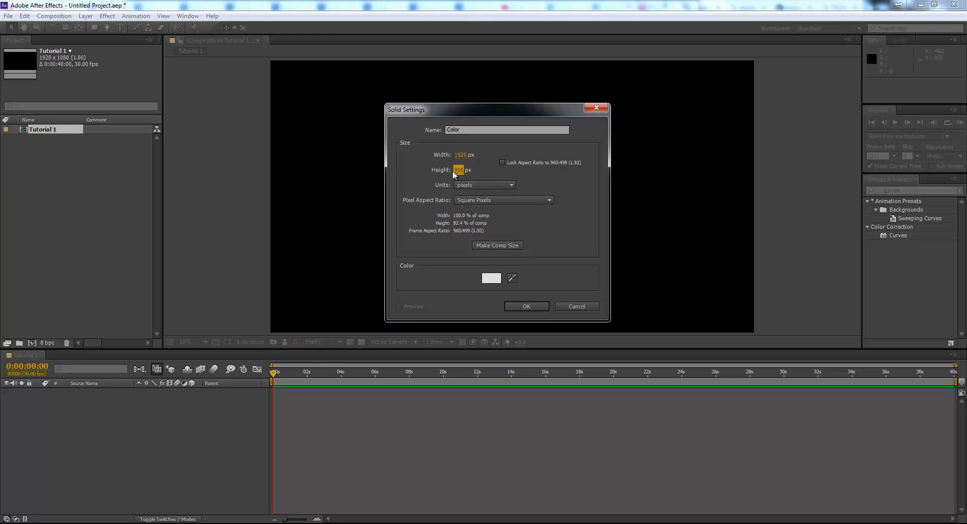
click(457, 170)
text(1080)
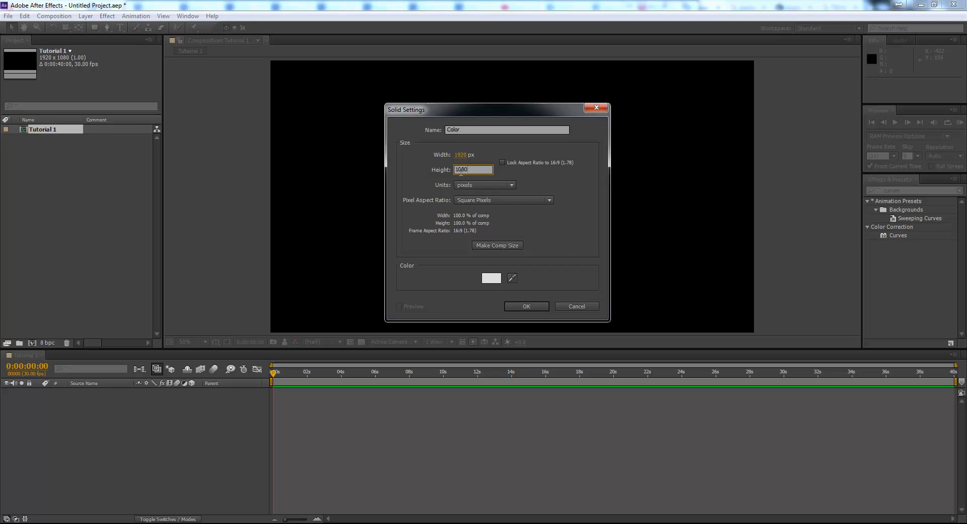
key(Return)
click(509, 164)
drag(460, 170, 331, 181)
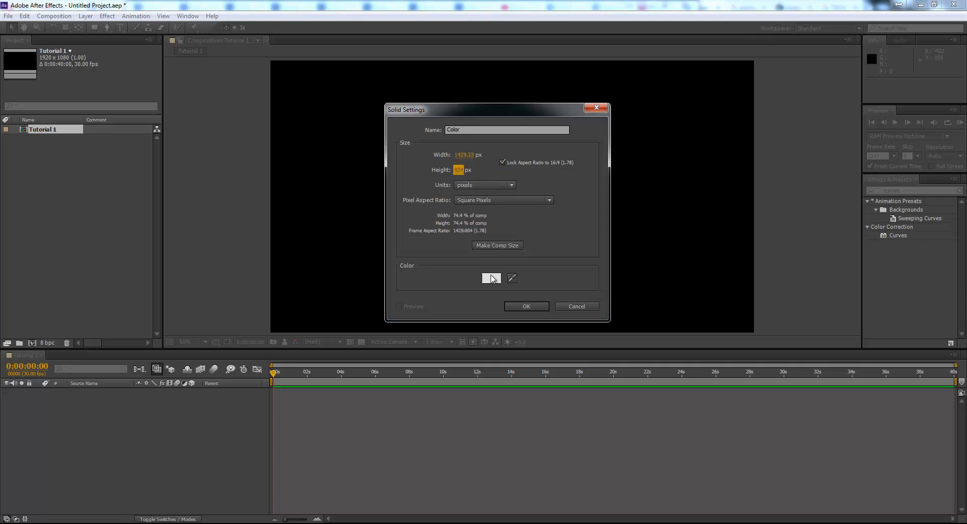
- Pick a light green colour for the solid and confirm the solid settings
click(494, 278)
click(322, 389)
click(253, 342)
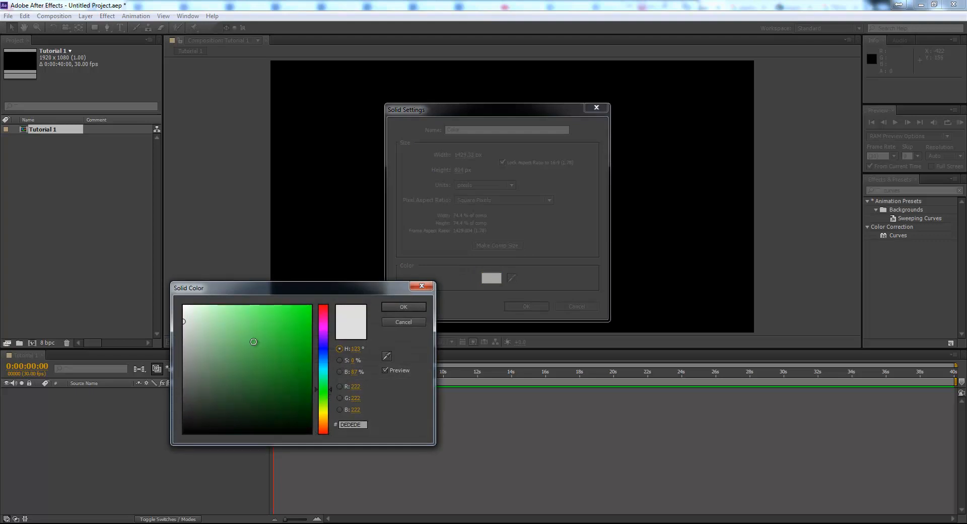
click(227, 329)
click(402, 306)
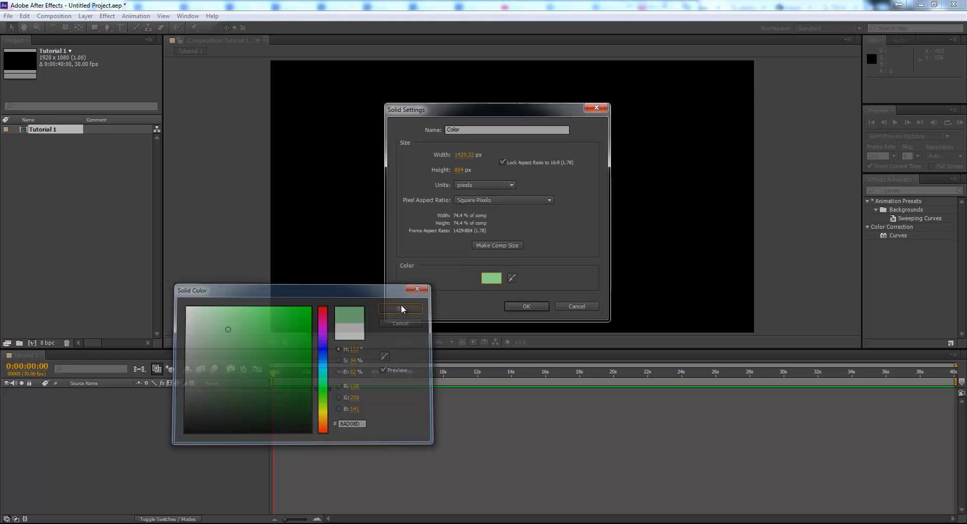
click(529, 305)
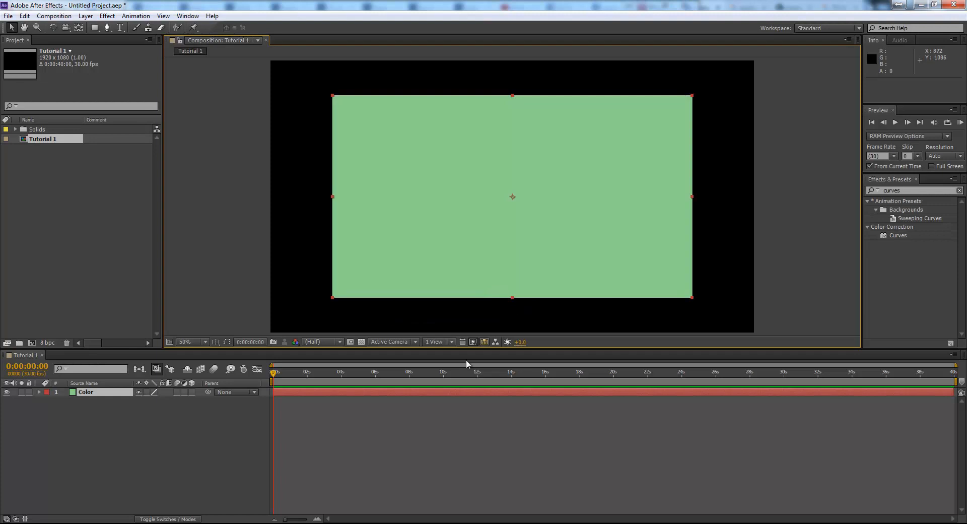
- Resize the Color solid to the full composition size through its solid settings
click(409, 158)
click(141, 417)
click(114, 391)
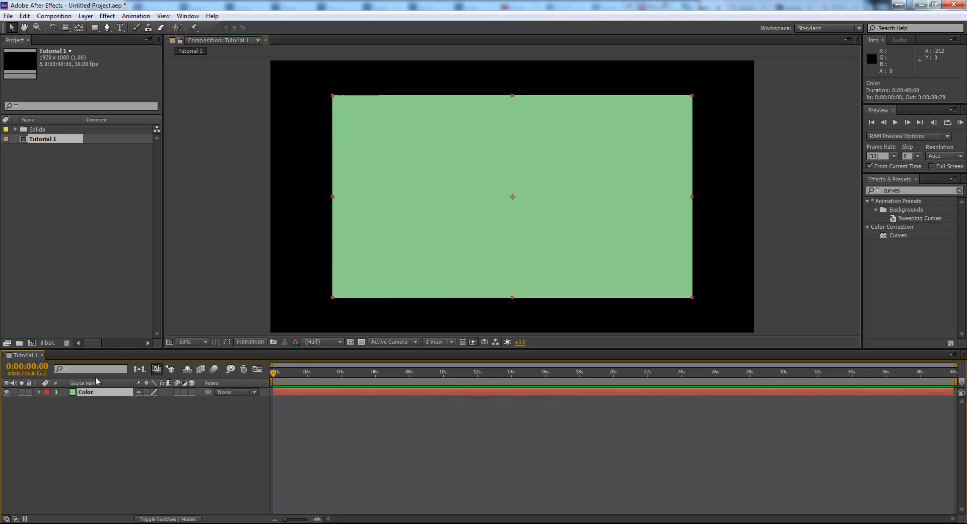
click(86, 16)
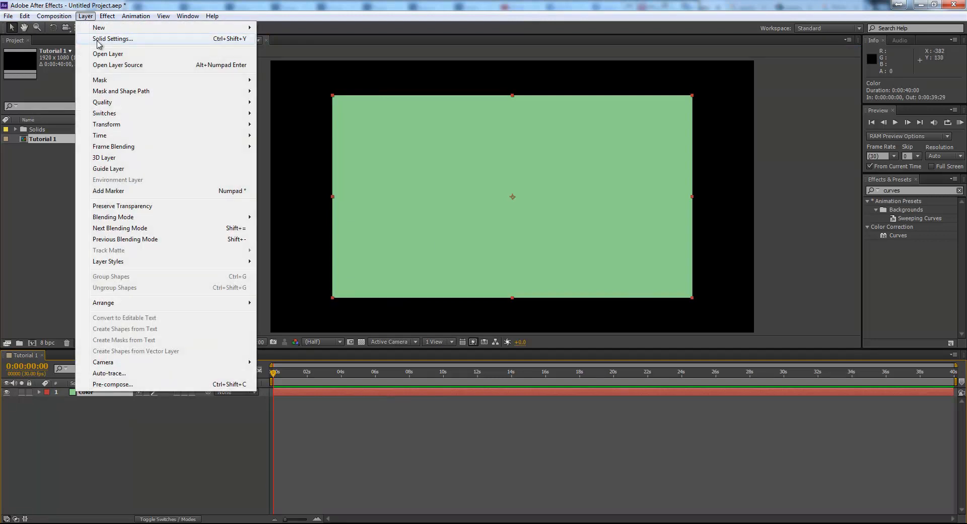
click(224, 39)
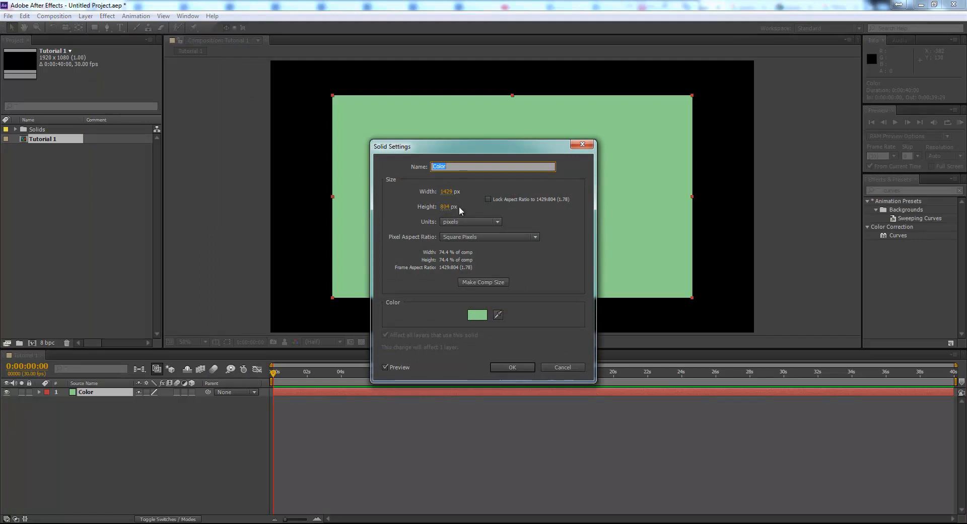
click(491, 281)
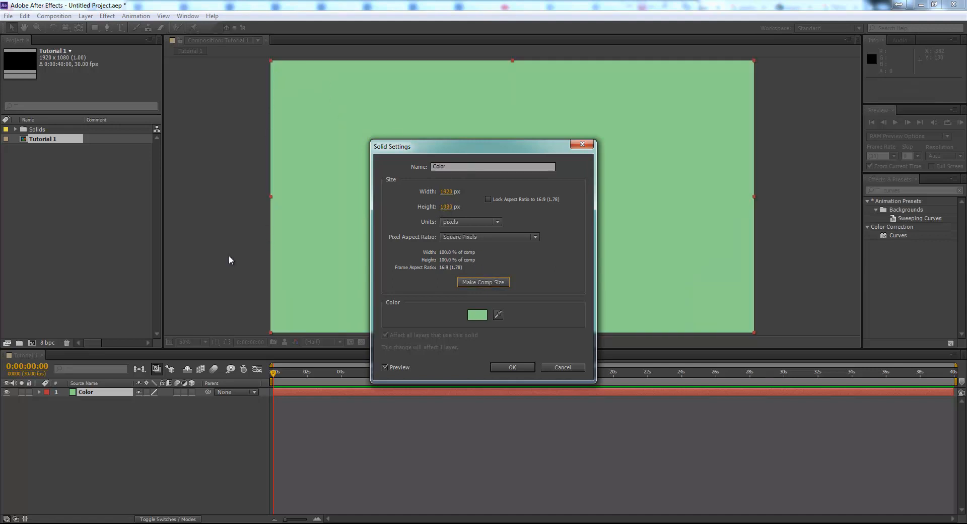
click(512, 367)
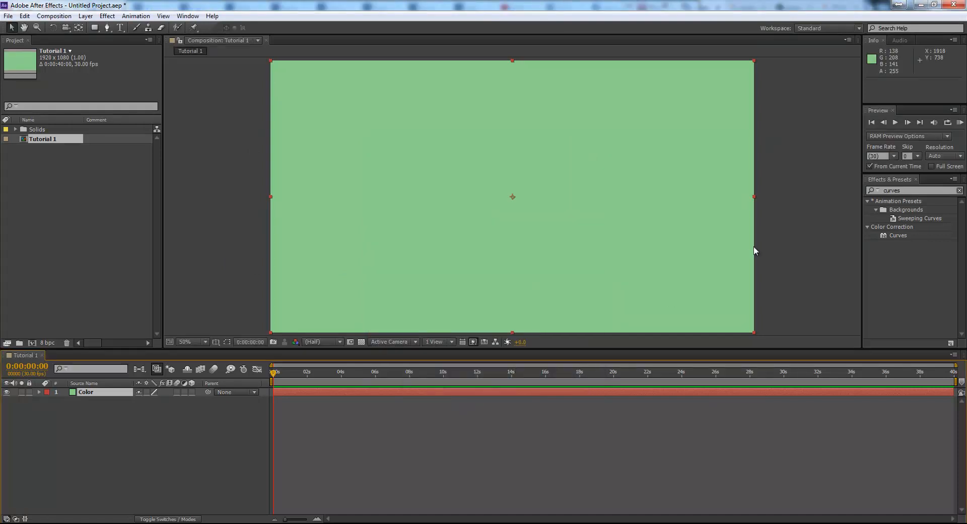
click(771, 243)
scroll(481, 216, down, 2)
scroll(482, 216, up, 2)
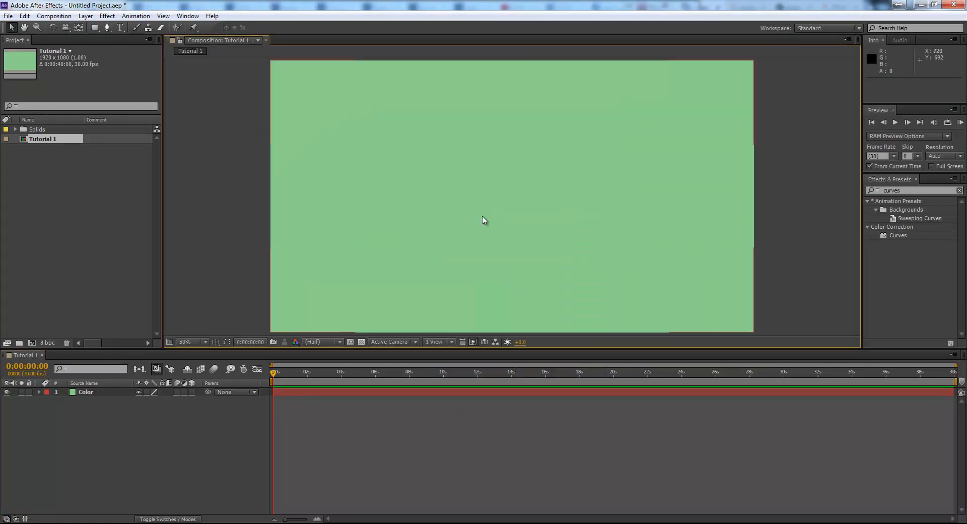
- Create a text layer reading "HELLO THIS IS OUR FIRST" and "AFTER EFFECTS TUTORIAL" on two lines
click(121, 27)
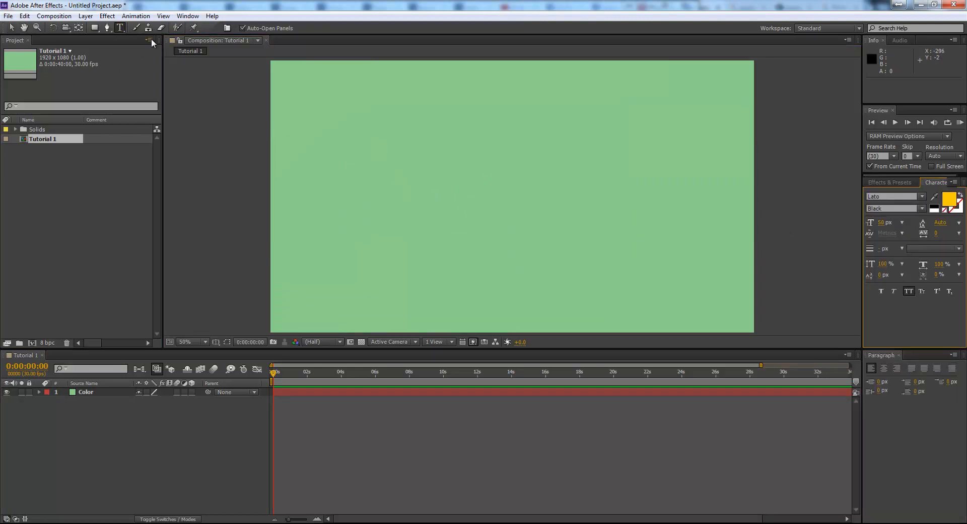
click(416, 179)
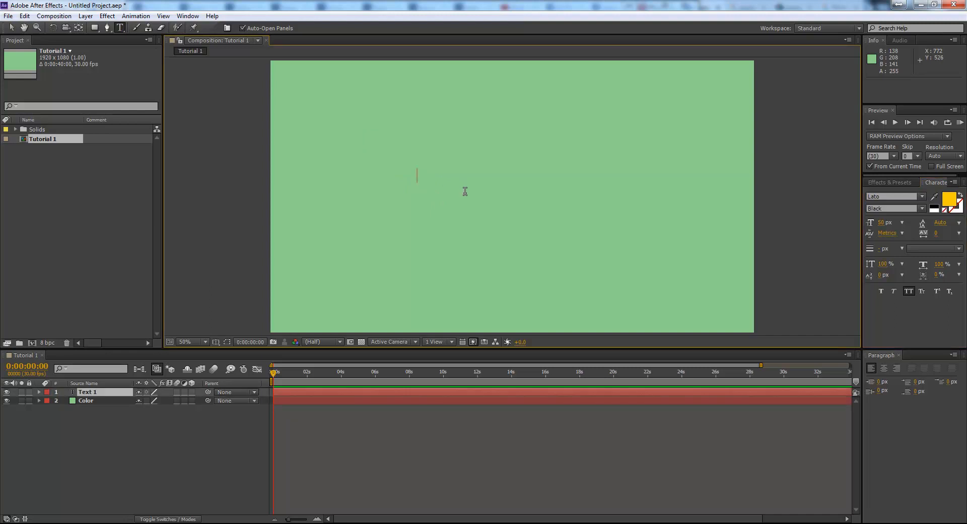
text(HELLO THIS I)
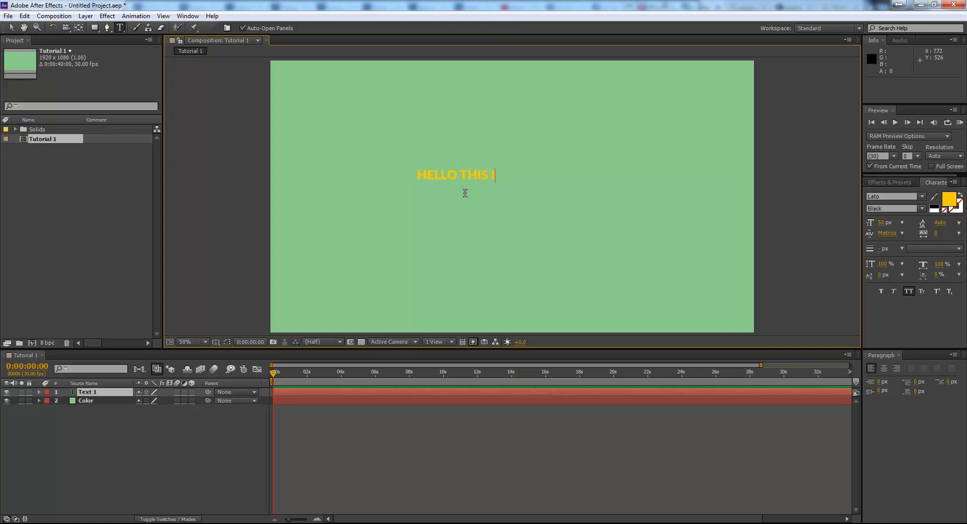
text(S OUR FIRST)
key(Return)
text(AFTER )
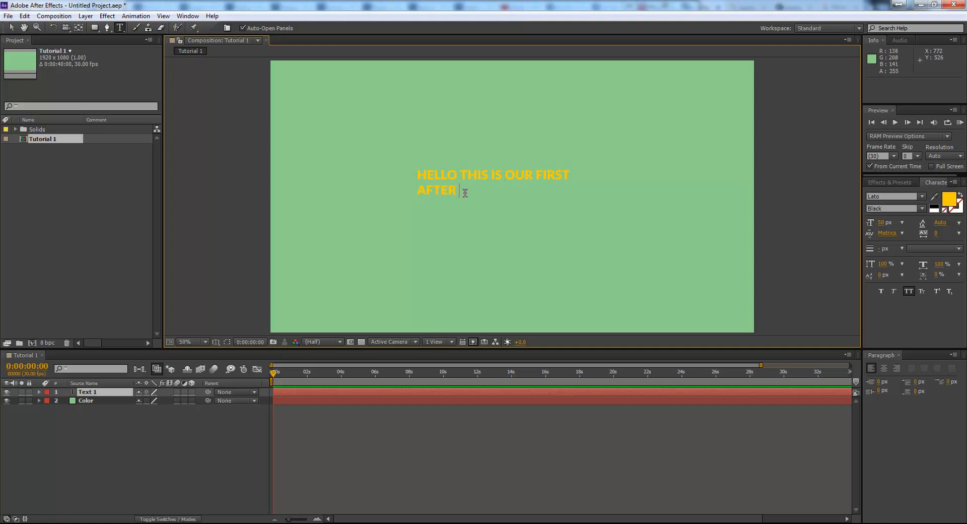
text(EFFECTS TUTORIAL)
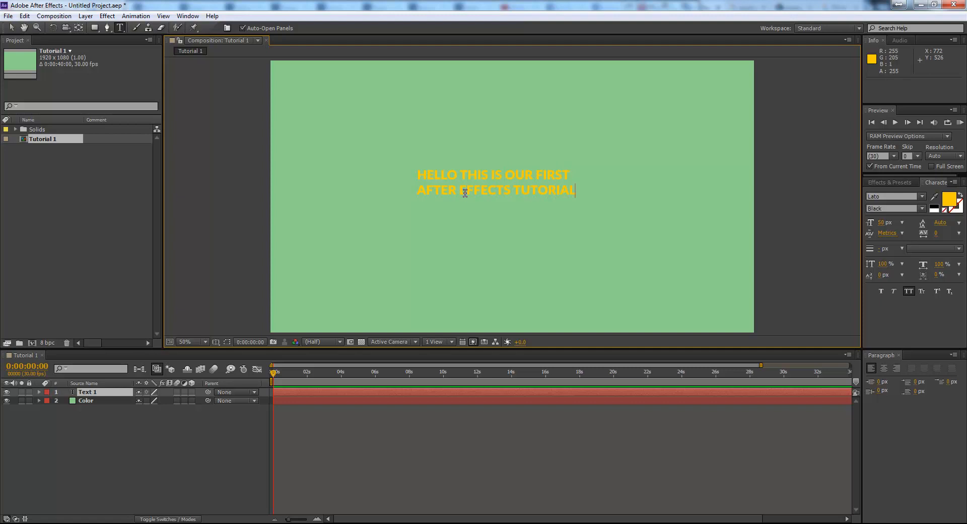
- Move the text block slightly down and to the right
click(11, 27)
drag(527, 180, 537, 190)
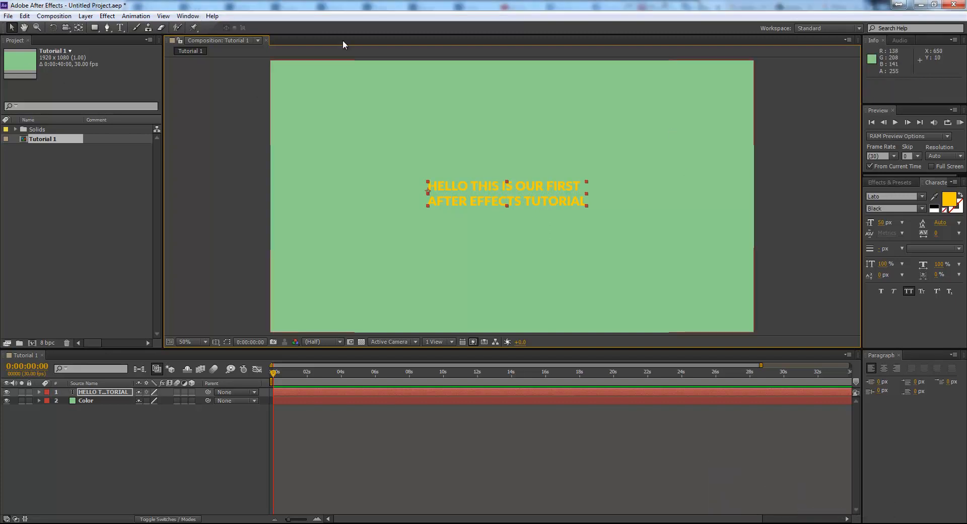
- Bring up the Character panel and try out different fonts for the text layer
click(192, 17)
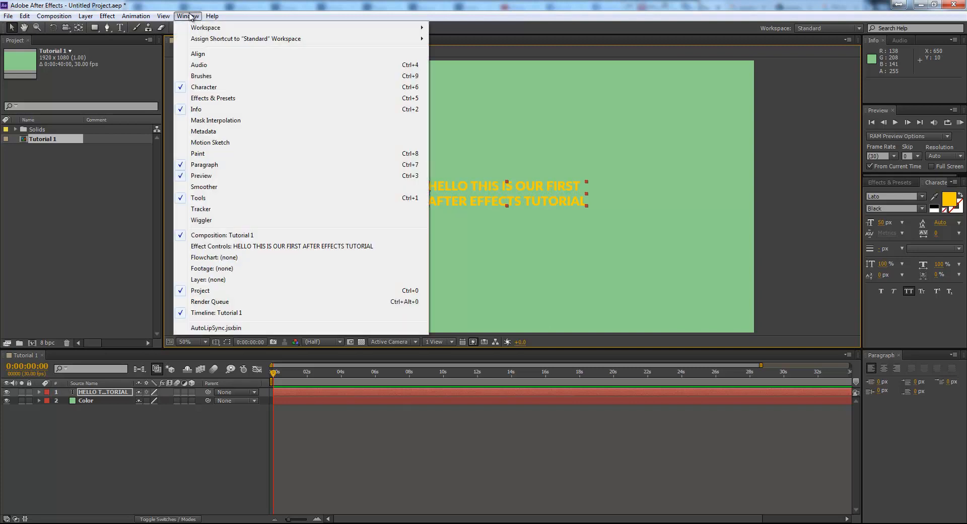
click(199, 90)
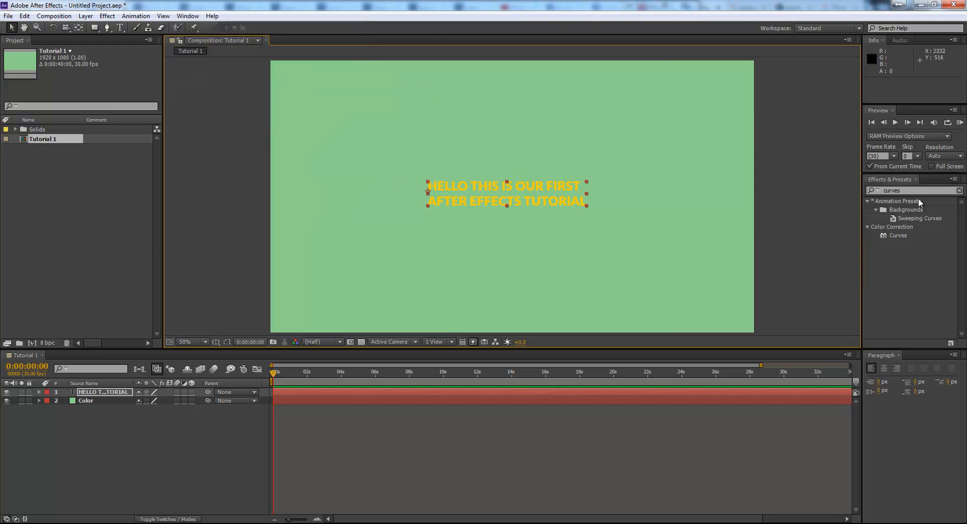
click(188, 17)
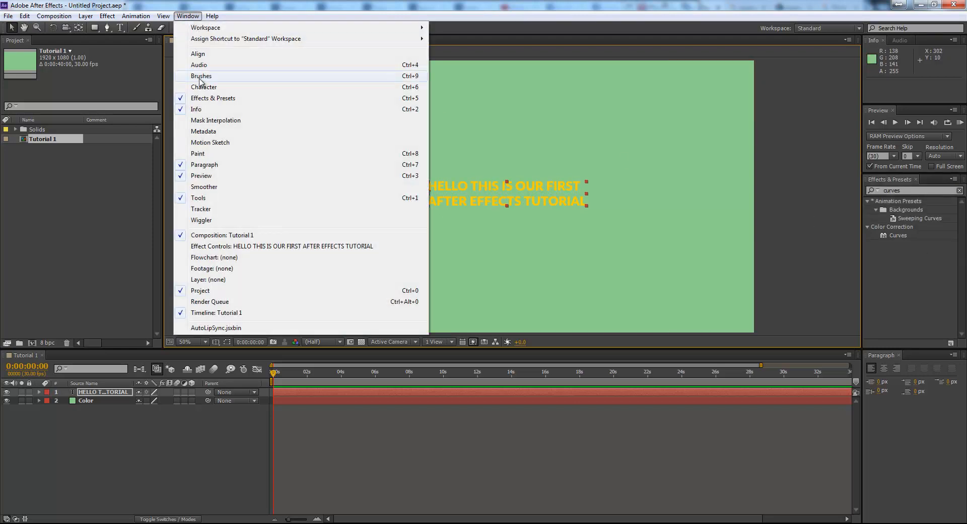
click(196, 88)
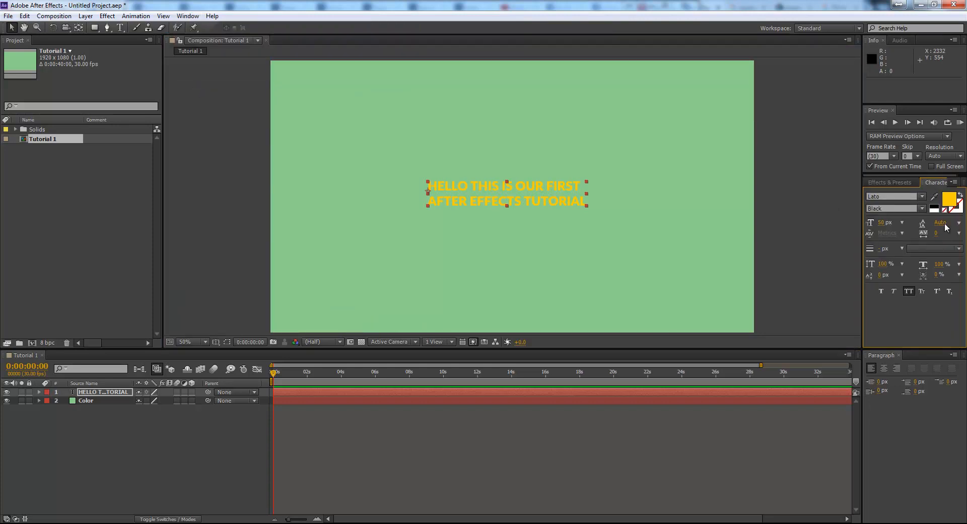
click(900, 197)
key(Down)
key(Down)
key(Down)
key(Down)
key(Down)
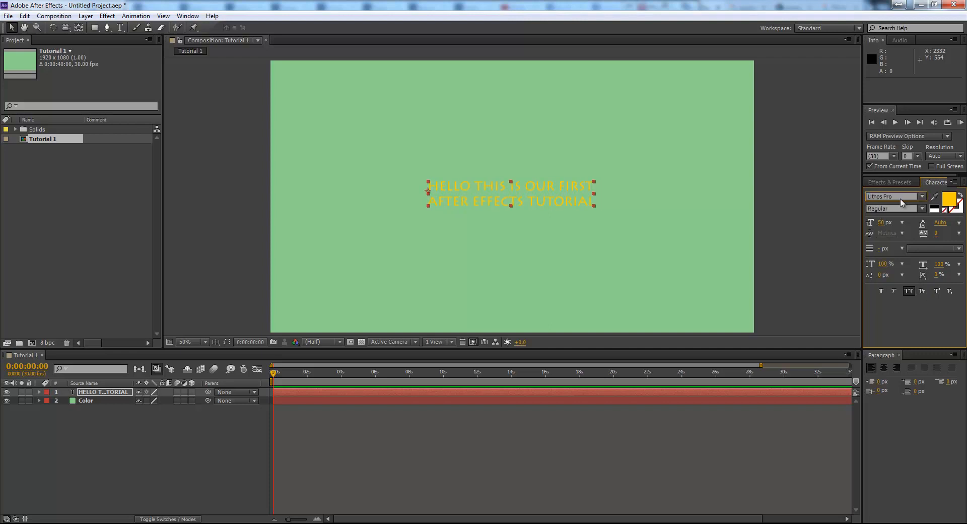
key(Down)
key(Down)
key(Down)
key(Down)
key(Down)
click(922, 196)
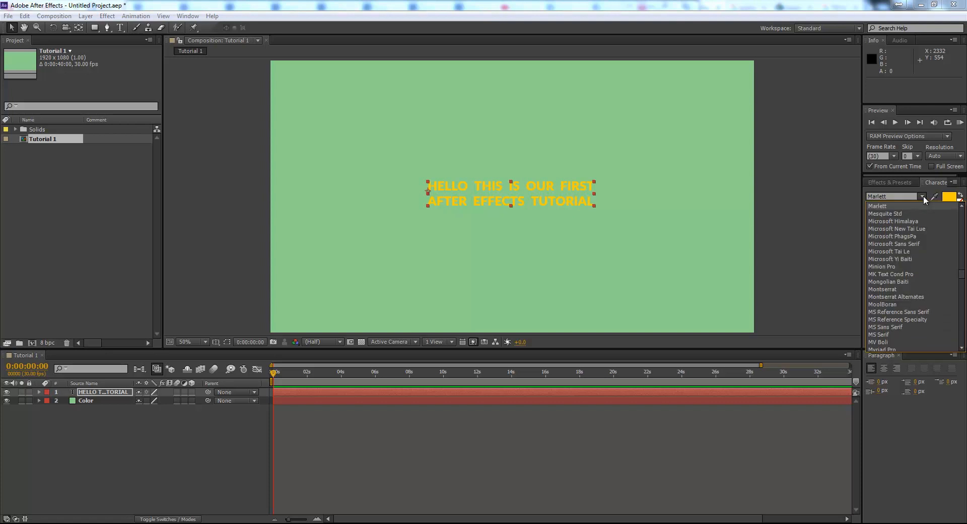
click(921, 418)
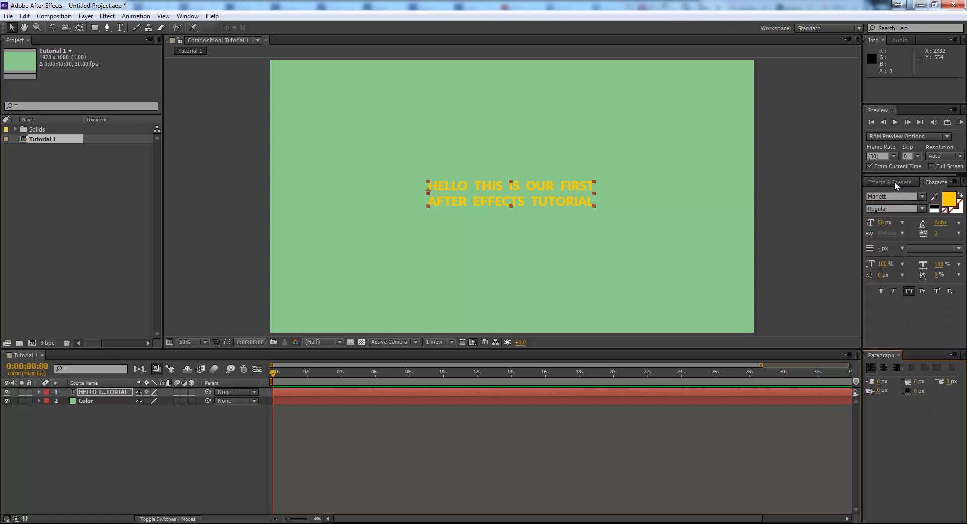
- Set the text fill colour to blue
click(944, 199)
click(286, 327)
drag(322, 361, 322, 352)
click(403, 307)
- Set the font size to 52 px and move the text block slightly up and left
drag(880, 222, 860, 155)
drag(606, 207, 589, 200)
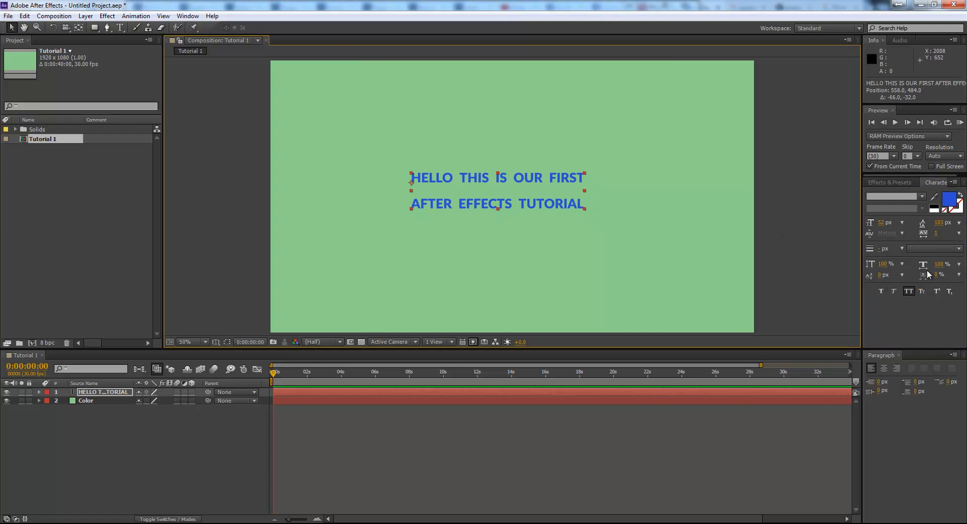
click(908, 292)
click(910, 292)
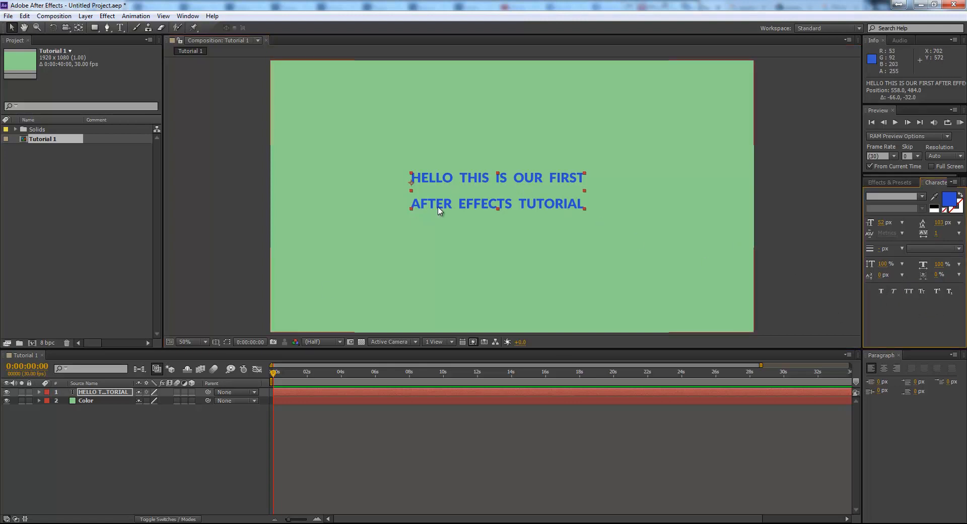
- Replace the text content with "This is our first tutorial."
click(120, 27)
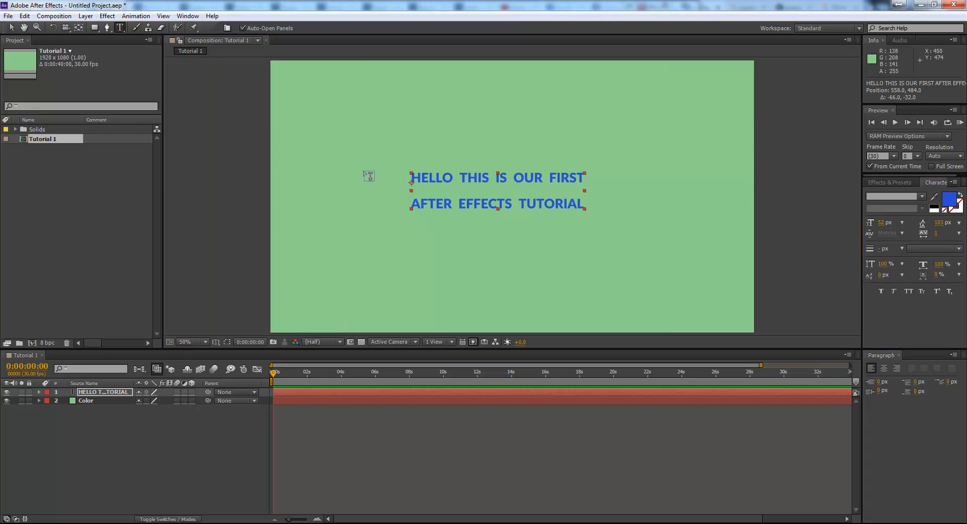
click(429, 177)
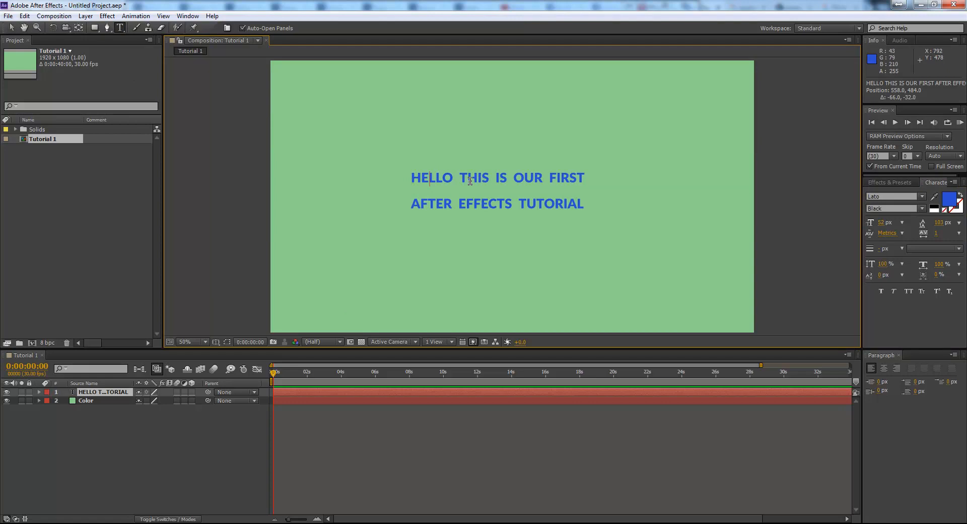
click(352, 427)
click(335, 393)
double_click(471, 389)
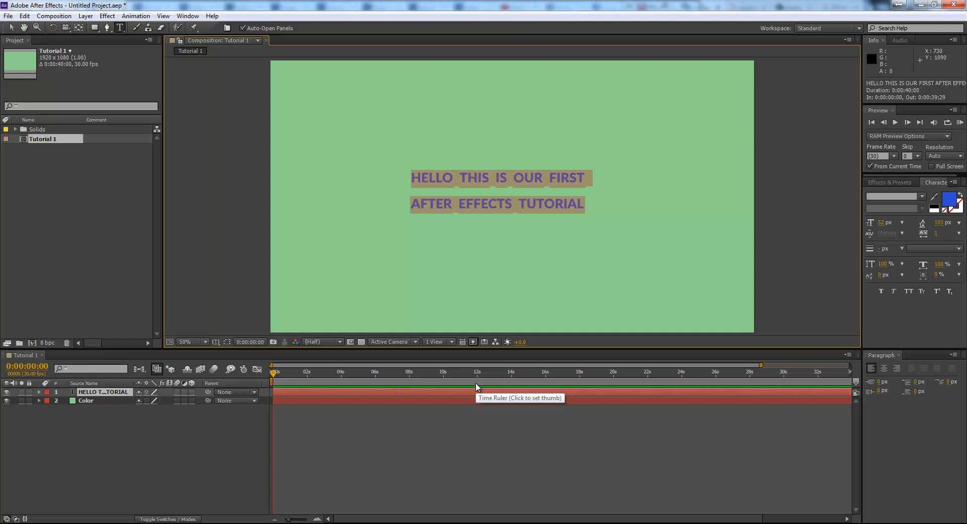
text(THIS IS T)
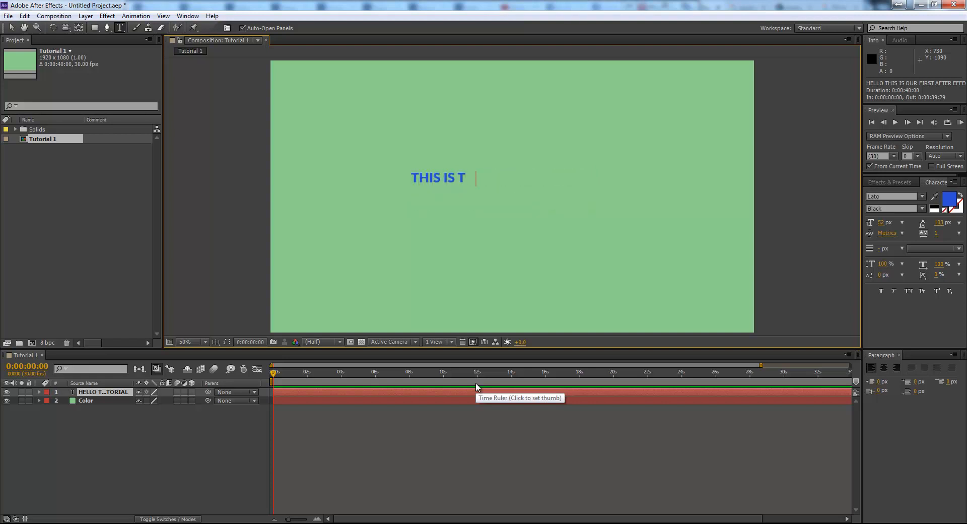
text(HE FIR)
key(BackSpace)
key(BackSpace)
key(BackSpace)
key(BackSpace)
key(BackSpace)
key(BackSpace)
key(BackSpace)
key(BackSpace)
key(BackSpace)
key(BackSpace)
key(BackSpace)
key(BackSpace)
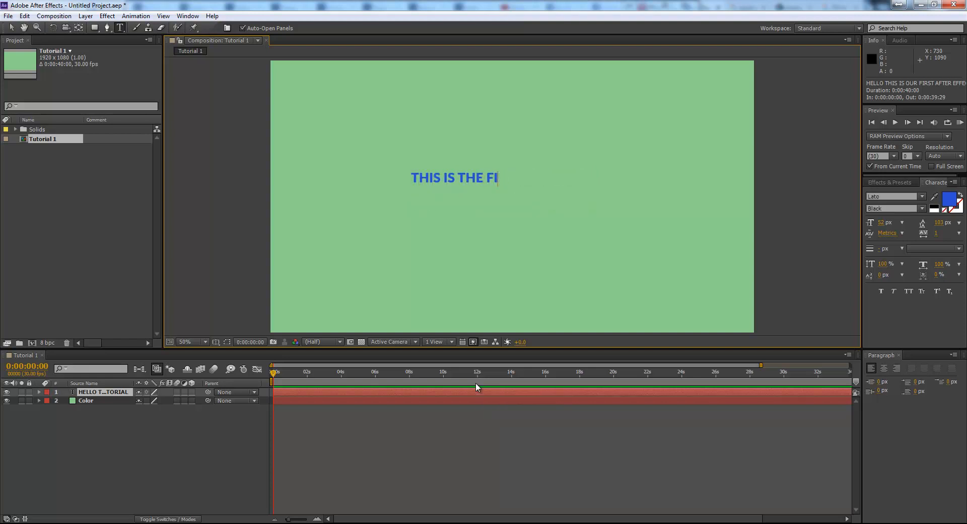
key(BackSpace)
key(BackSpace)
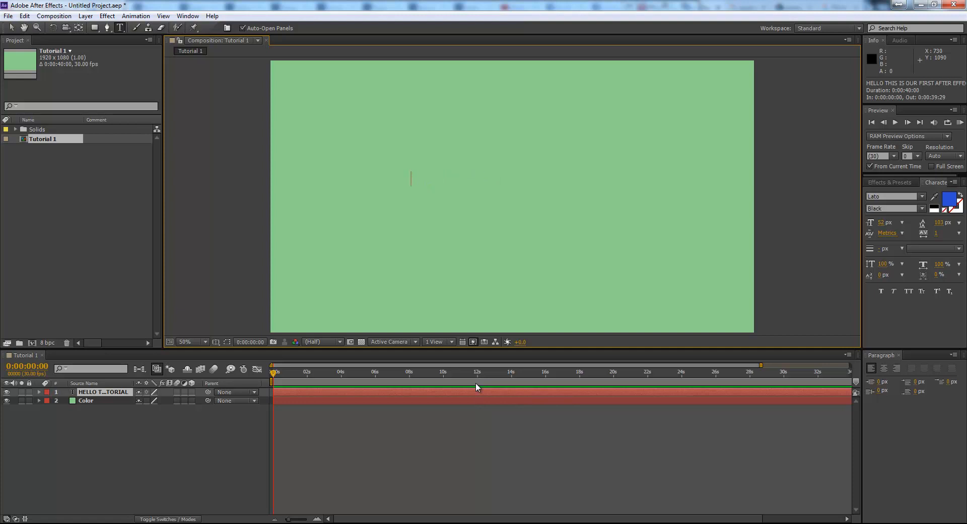
text(This is our first tutorial.)
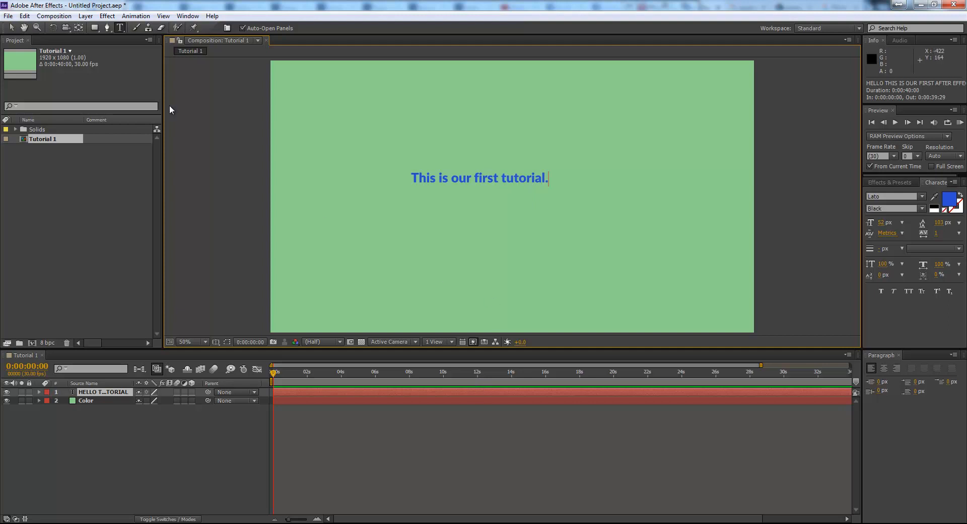
- Reposition the text layer toward the centre of the frame
click(11, 27)
drag(500, 181, 527, 193)
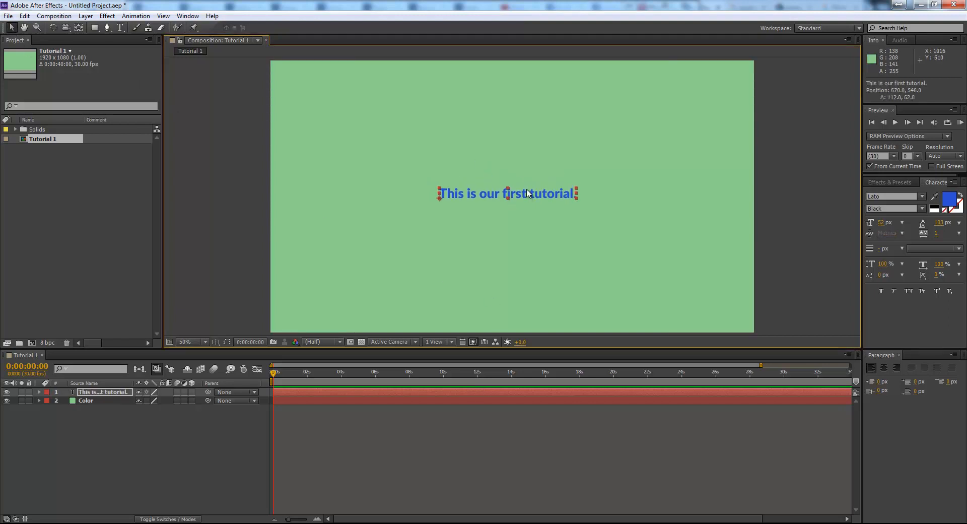
click(907, 291)
key(shift+Left)
key(shift+Left)
key(shift+Left)
key(shift+Left)
key(shift+Left)
key(shift+Left)
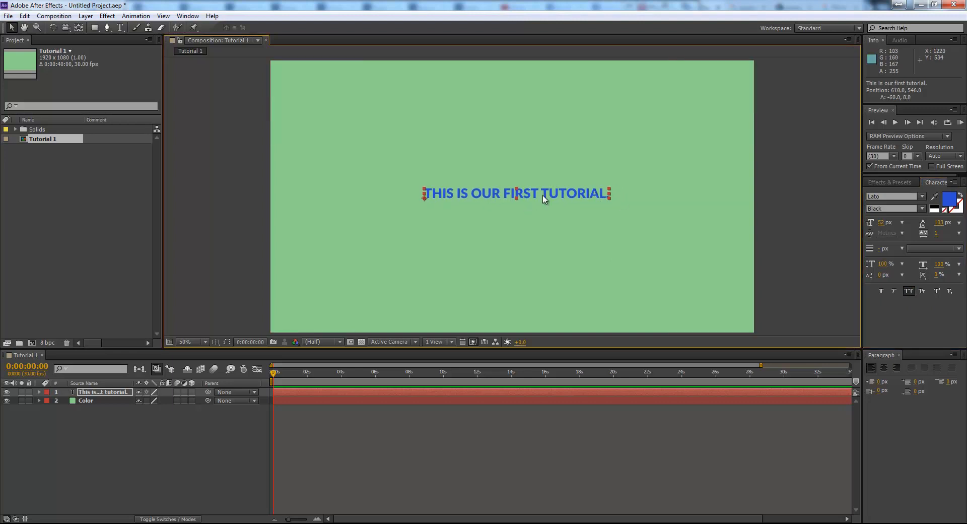
click(907, 291)
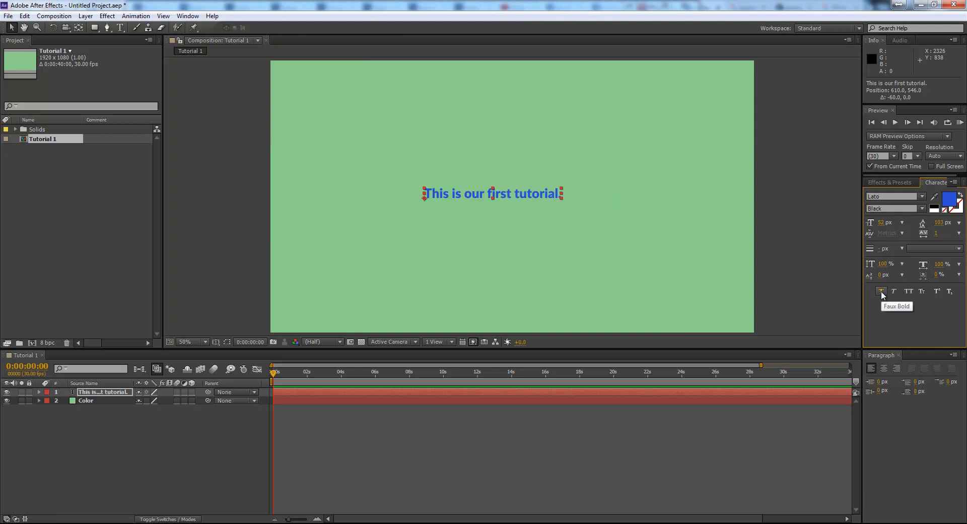
click(881, 292)
click(880, 291)
click(893, 292)
click(893, 292)
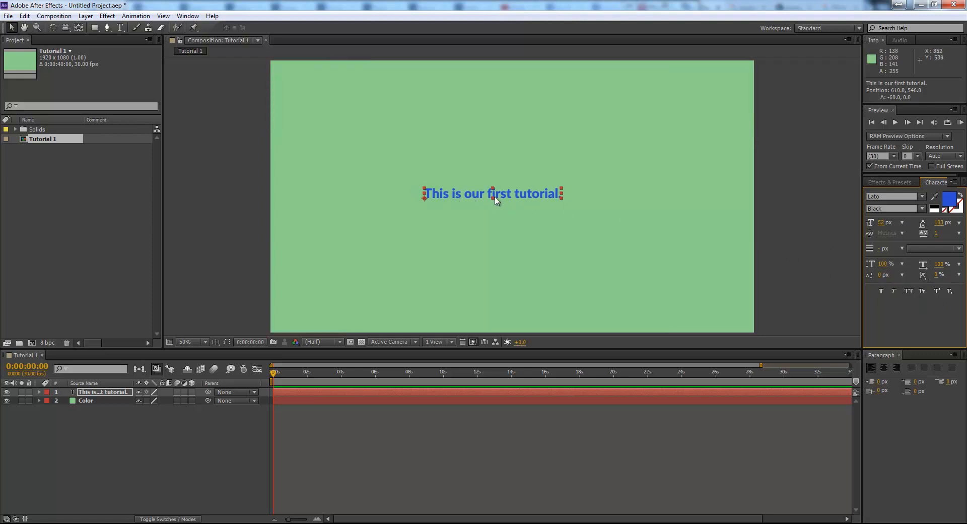
- Set the text's font style to Thin and apply Faux Bold
click(922, 209)
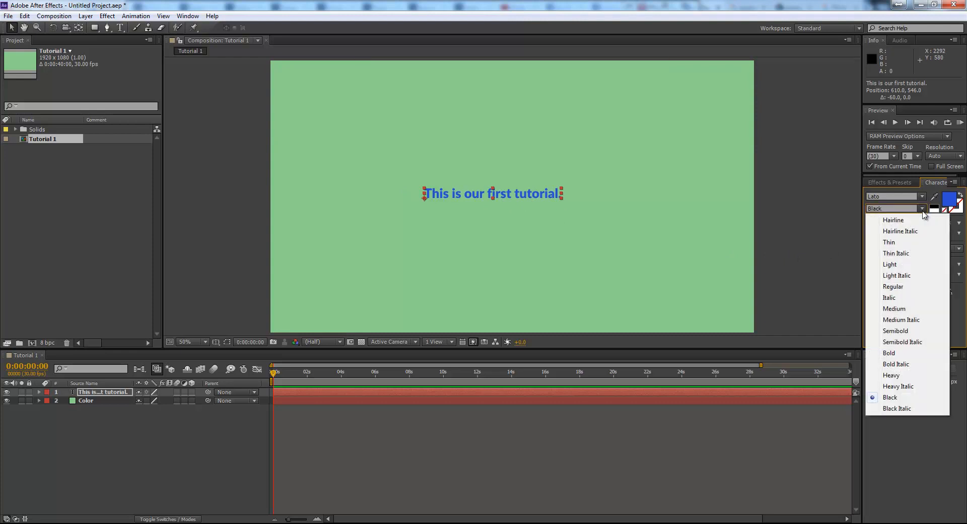
click(901, 242)
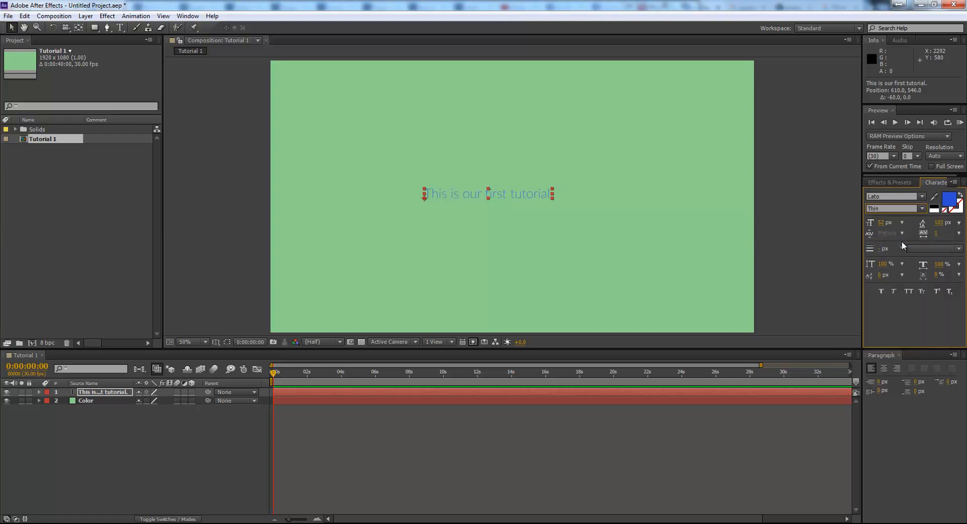
click(880, 291)
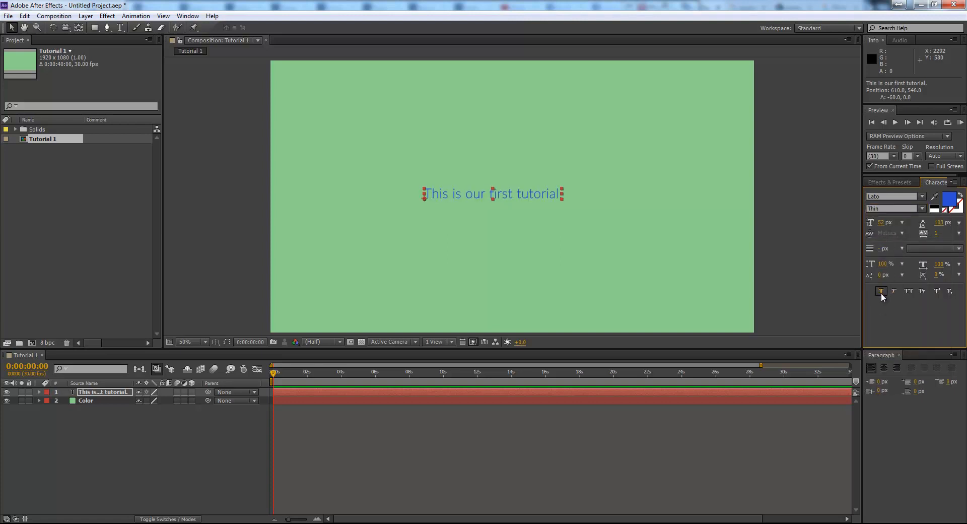
- Toggle Faux Bold on and off for the title text
click(881, 292)
click(881, 291)
click(880, 291)
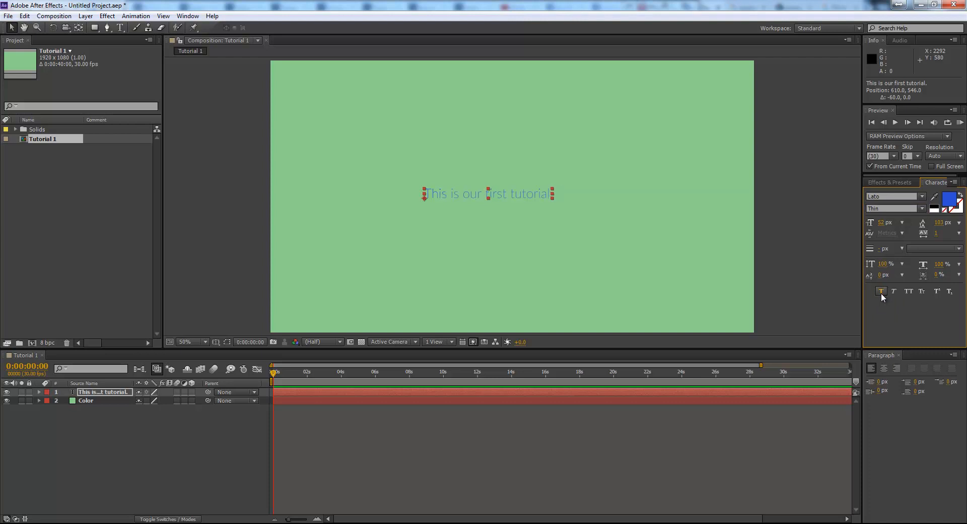
click(880, 291)
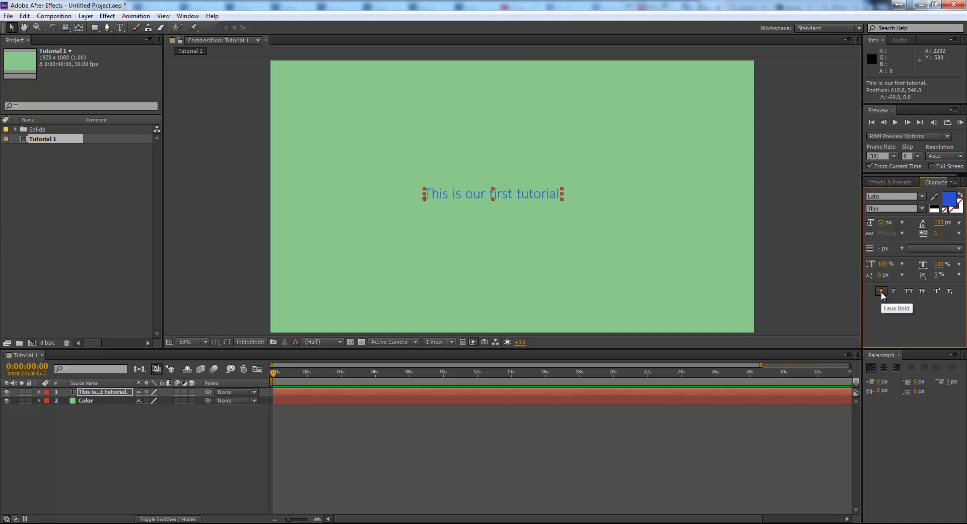
click(880, 291)
- Try the Light and Italic font styles on the title text
click(922, 208)
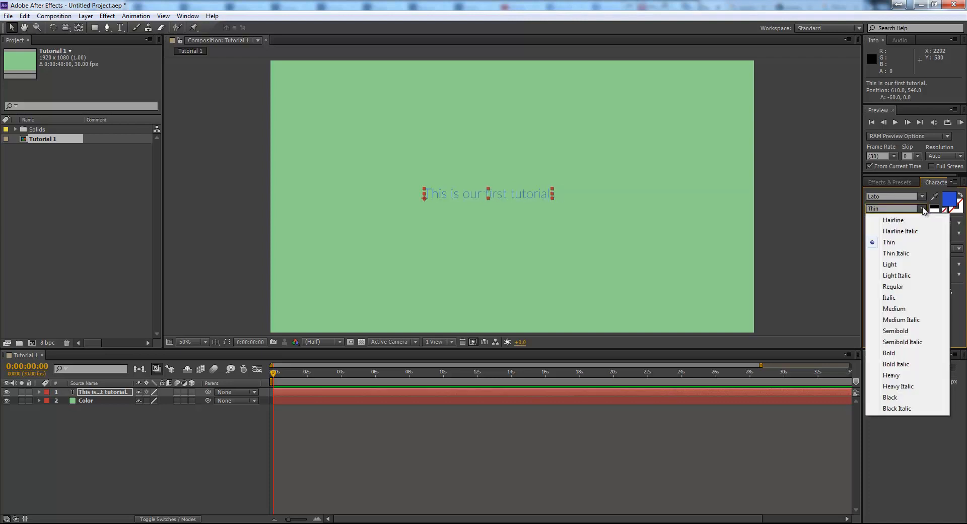
click(895, 265)
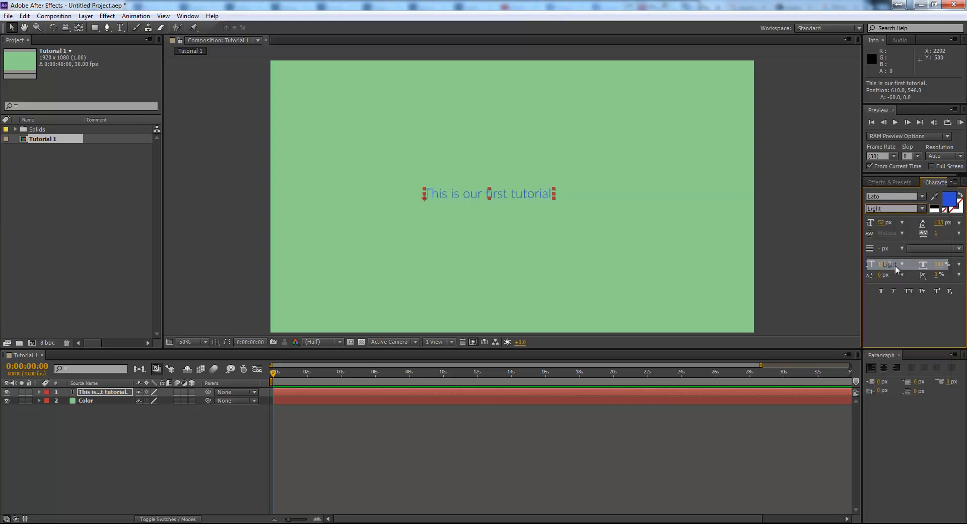
click(922, 207)
click(899, 298)
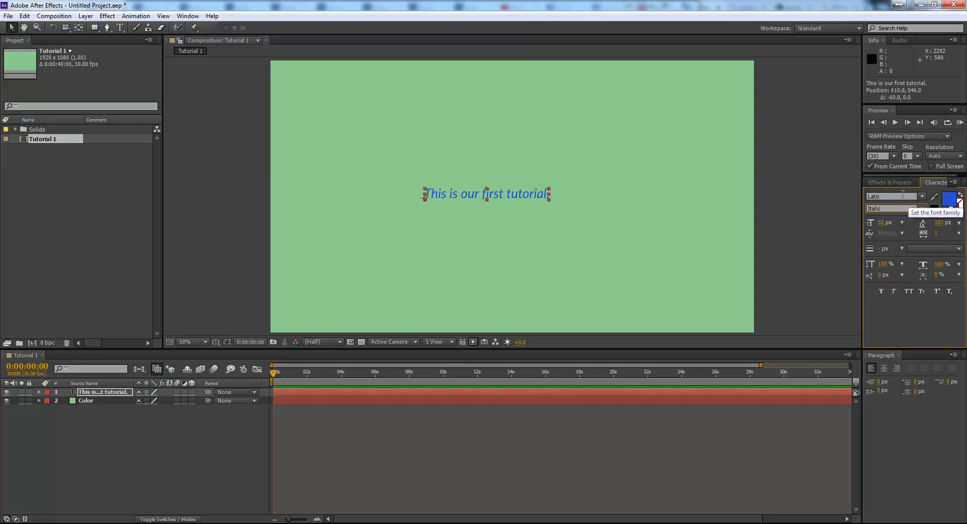
- Set the title's font style to Black and apply Faux Bold
click(922, 208)
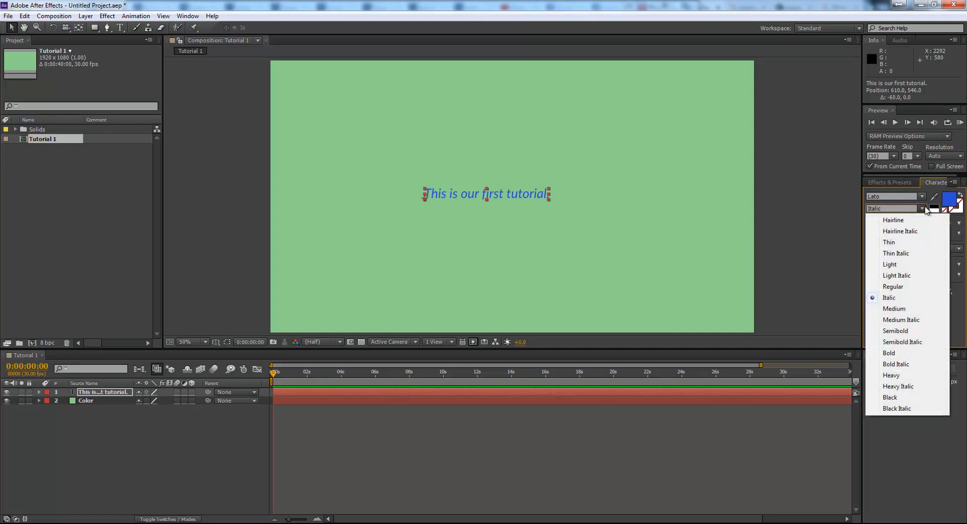
click(907, 401)
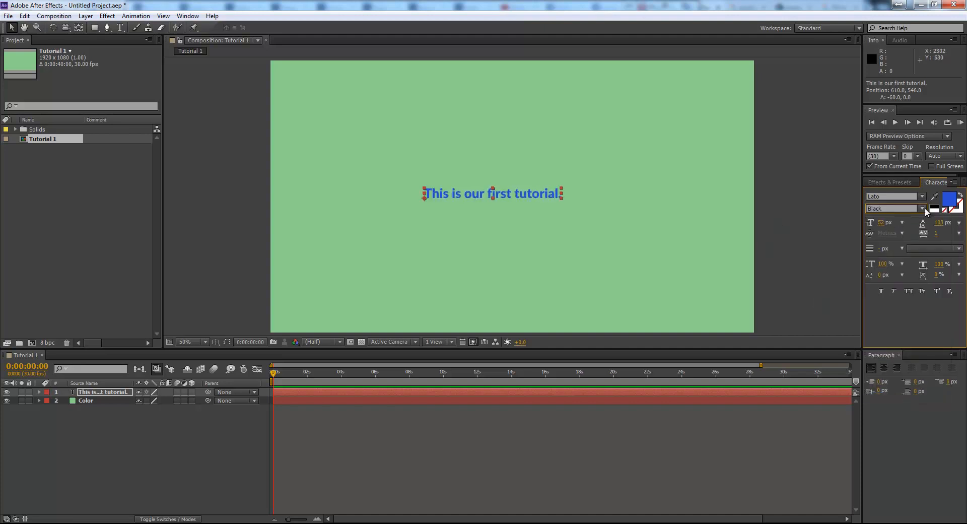
click(881, 291)
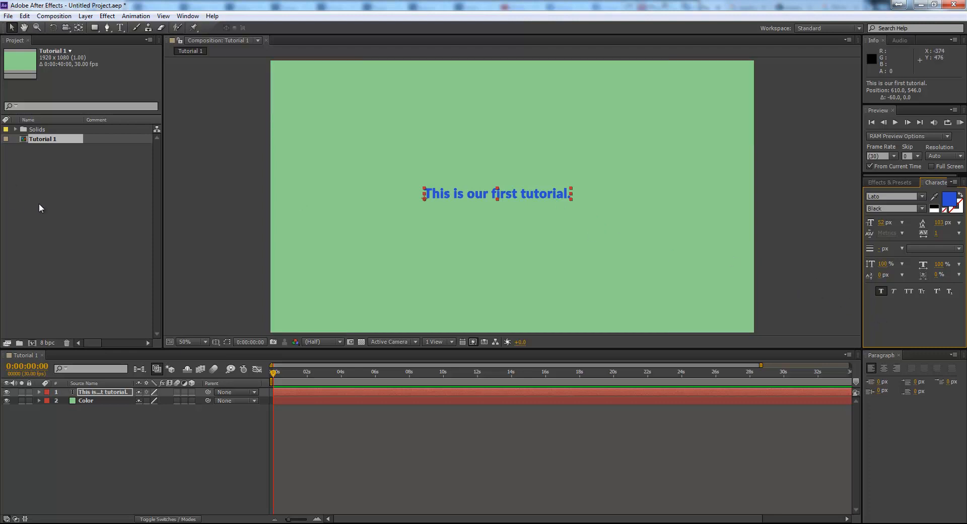
- Expand the Solids folder and inspect the project items and timeline layers
click(28, 144)
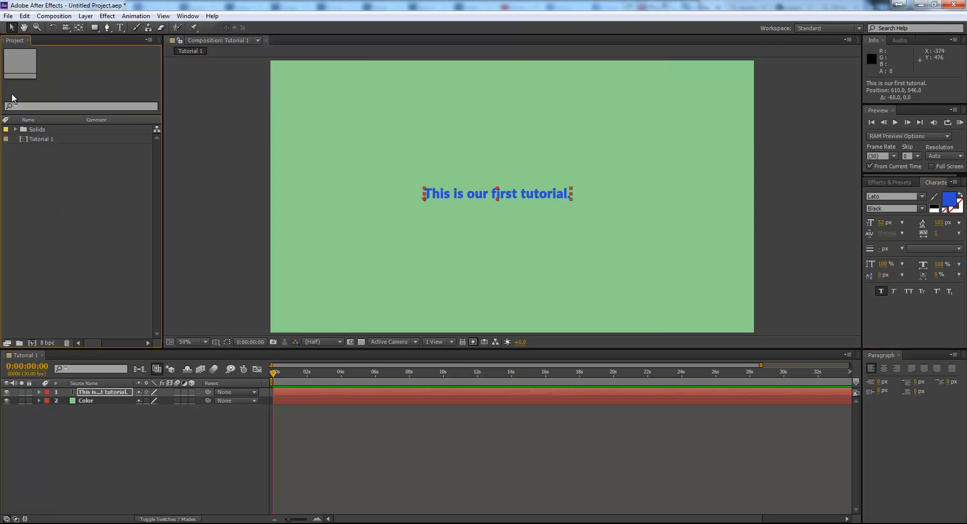
click(15, 129)
click(47, 141)
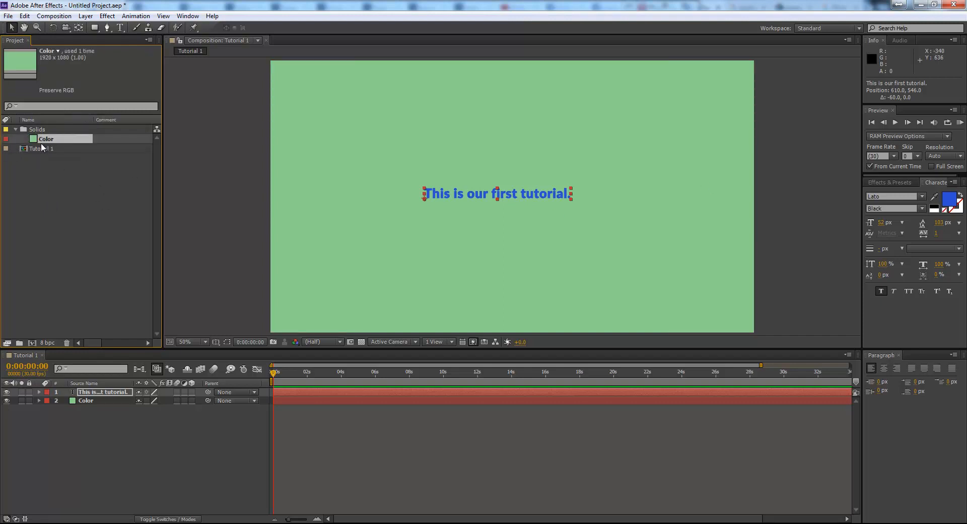
click(54, 199)
click(105, 392)
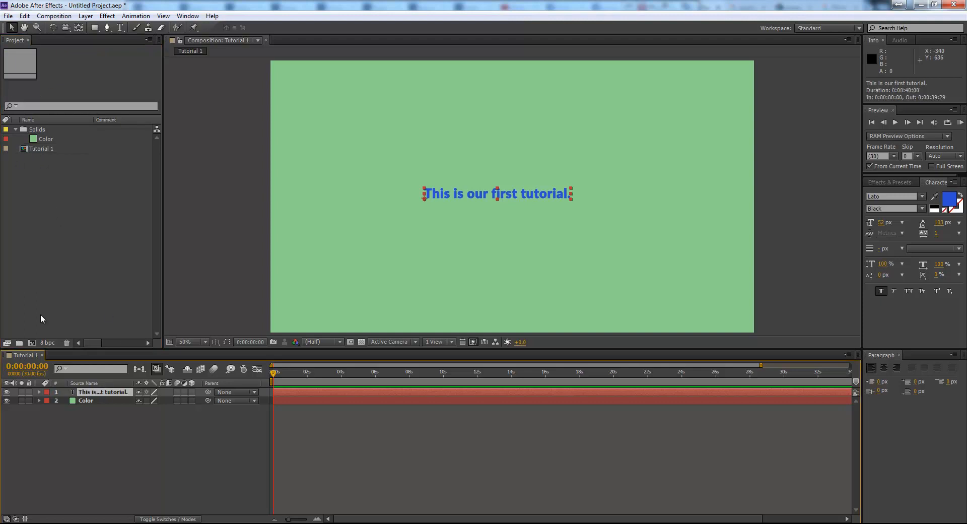
click(159, 442)
click(114, 393)
click(98, 400)
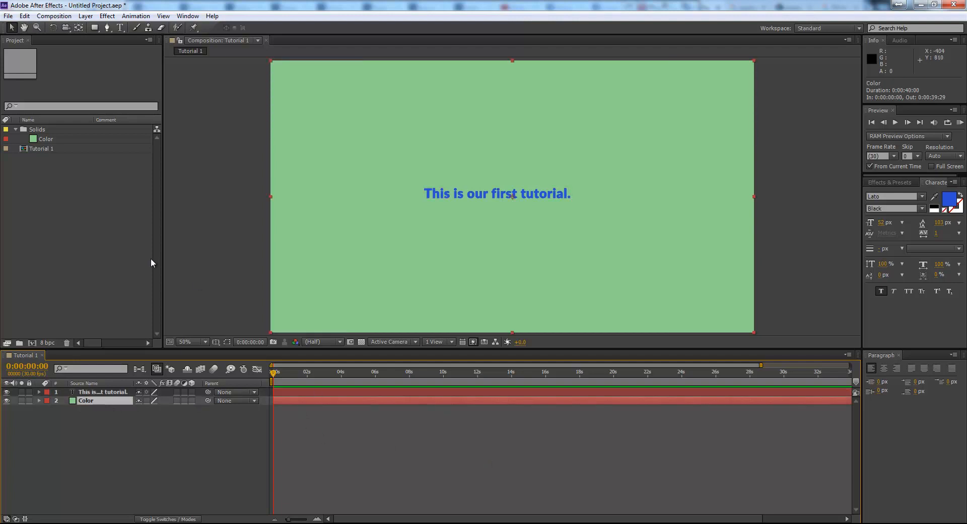
click(531, 455)
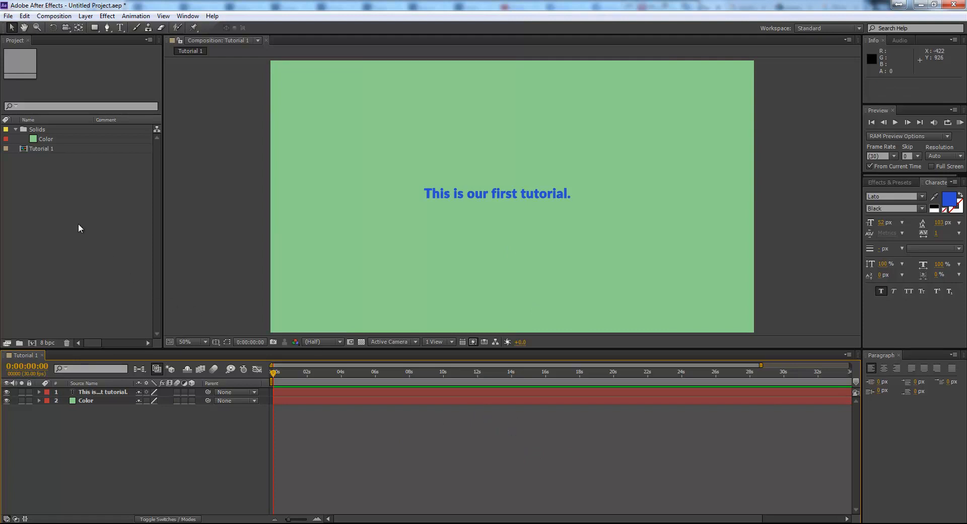
- Import the image a2142e5294358b304f6c42b2218eda54.jpg from Local Disk (C:) into the project
double_click(64, 210)
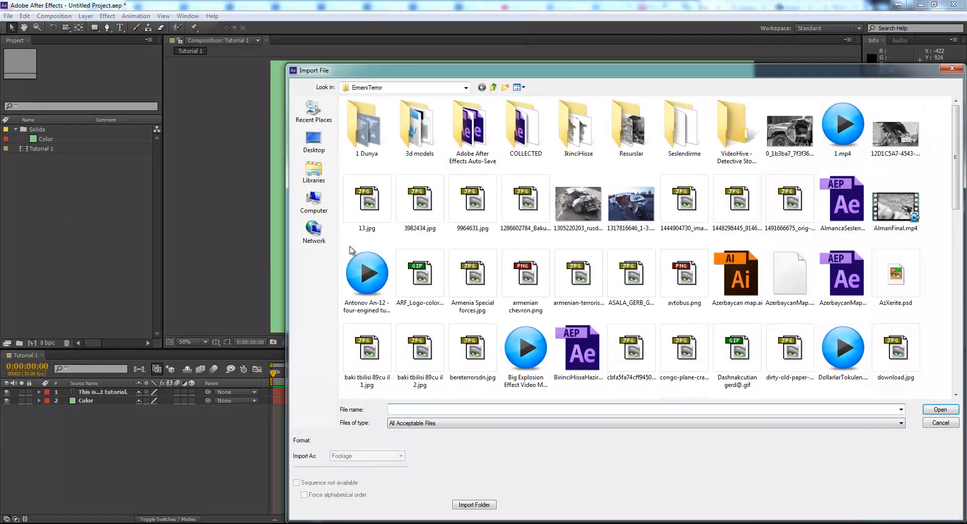
click(319, 177)
click(314, 202)
double_click(410, 129)
click(415, 132)
click(783, 181)
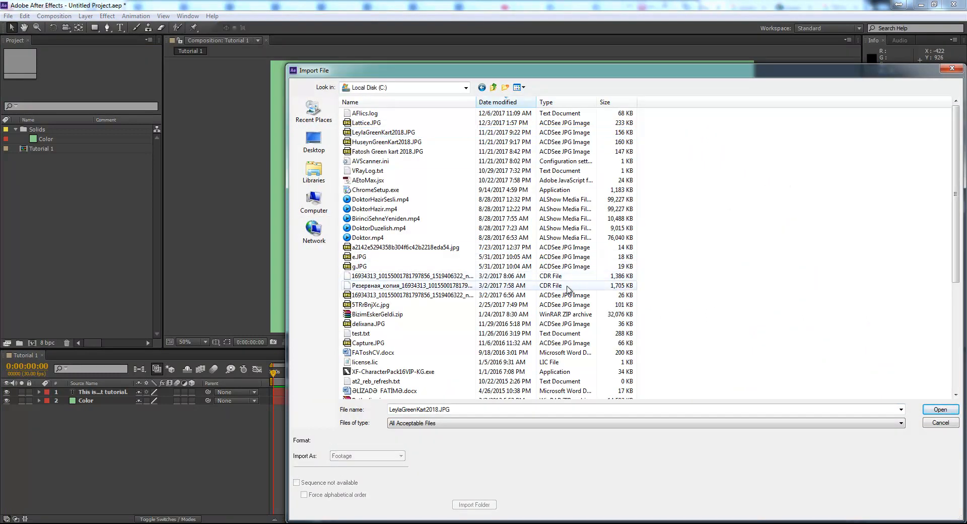
click(447, 248)
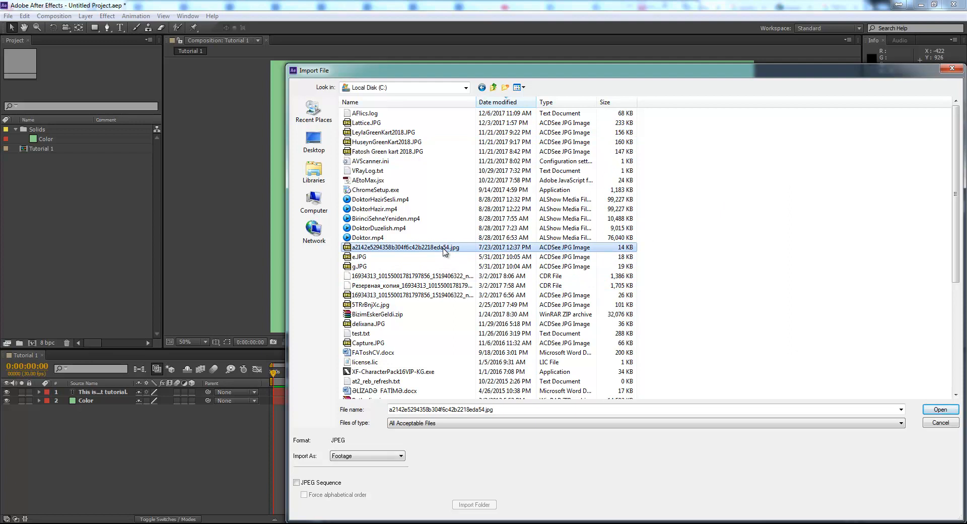
double_click(401, 247)
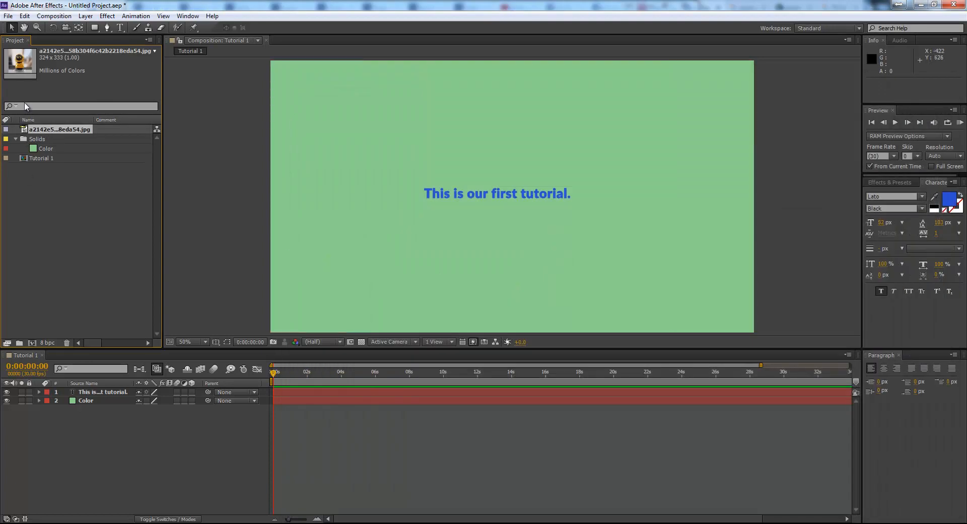
- Add the imported image to the composition as the top layer
drag(62, 129, 134, 331)
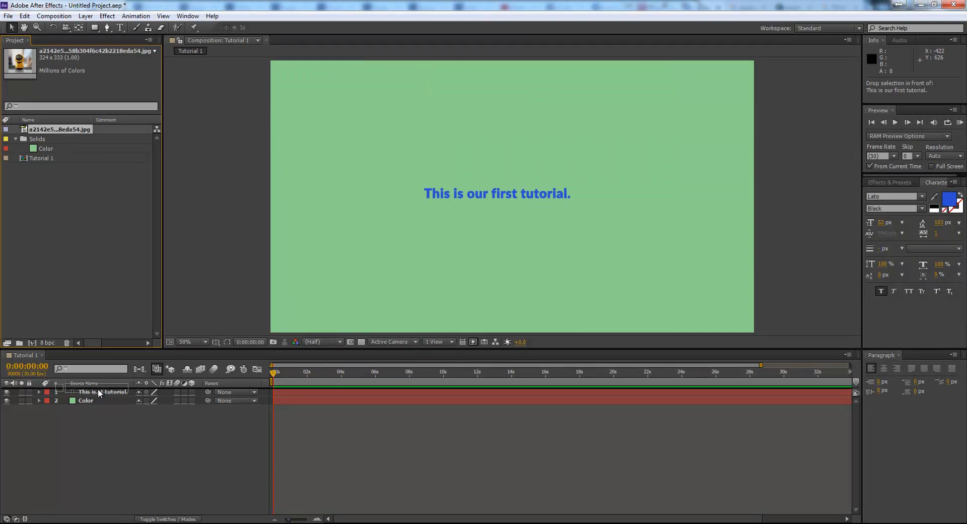
drag(98, 388, 97, 389)
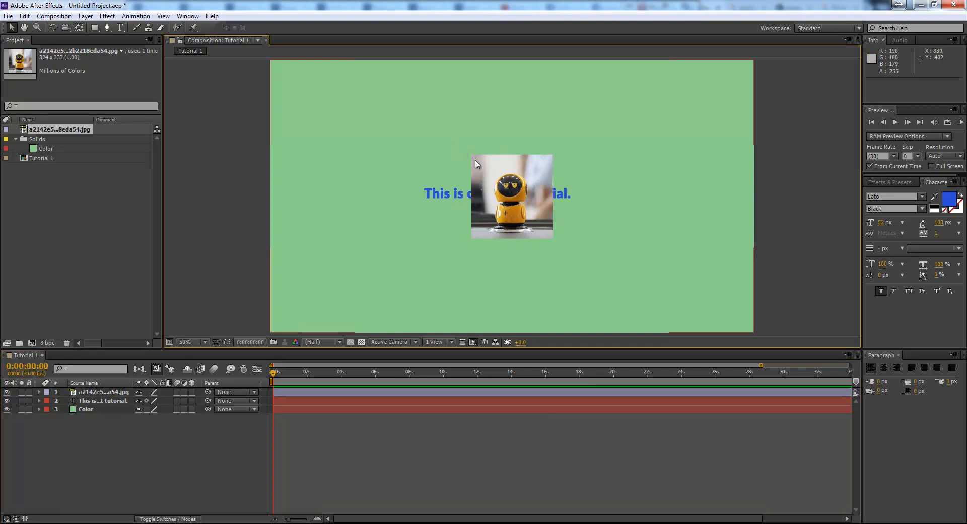
- Scale the image layer up around the centre of the frame
drag(471, 158, 330, 142)
click(104, 413)
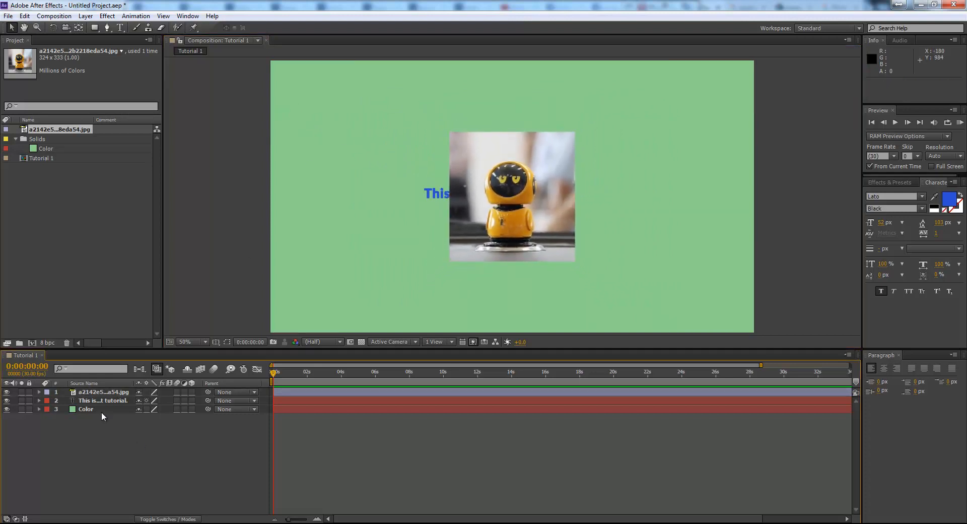
- Move the text layer above the image layer in the layer stack
click(107, 391)
click(109, 401)
click(103, 409)
click(103, 392)
click(120, 447)
click(103, 400)
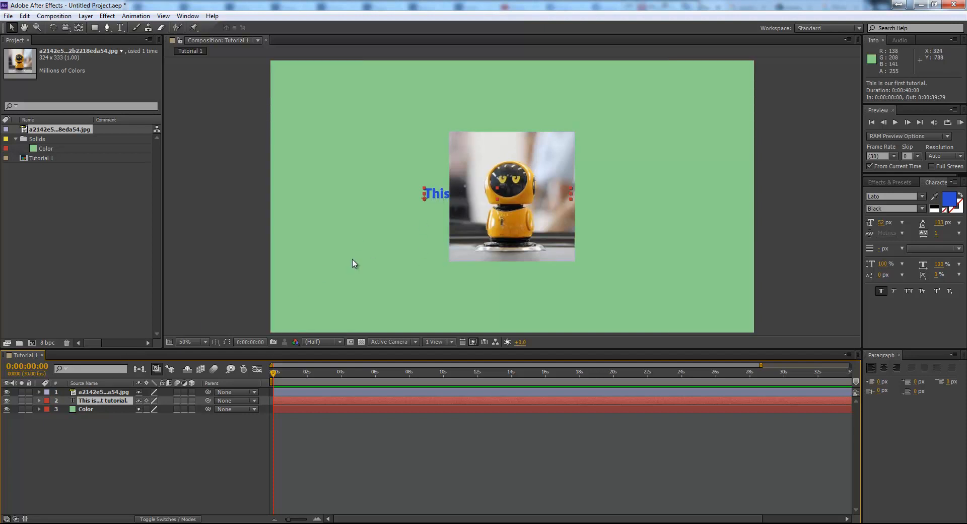
drag(102, 401, 109, 394)
click(103, 401)
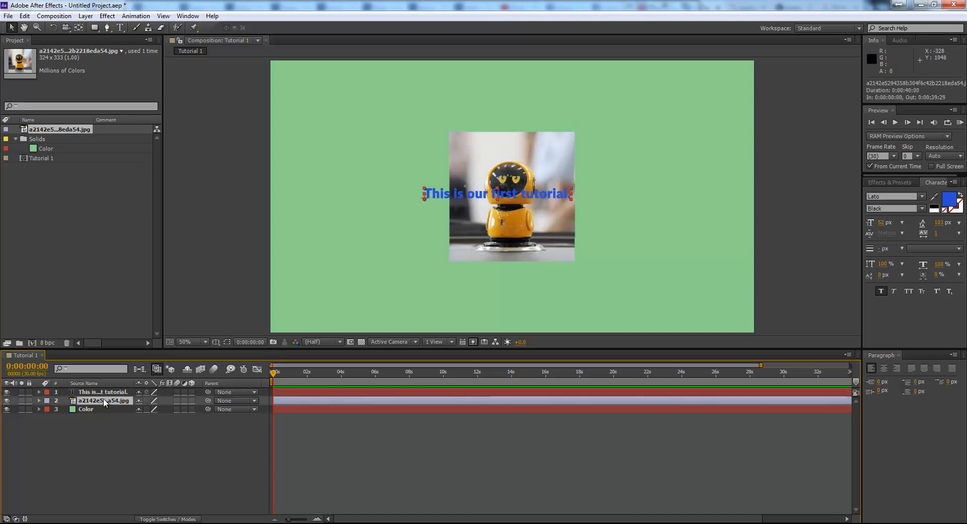
- Move the title text below the image, to about position 648, 868
drag(450, 196, 484, 275)
click(132, 428)
click(123, 392)
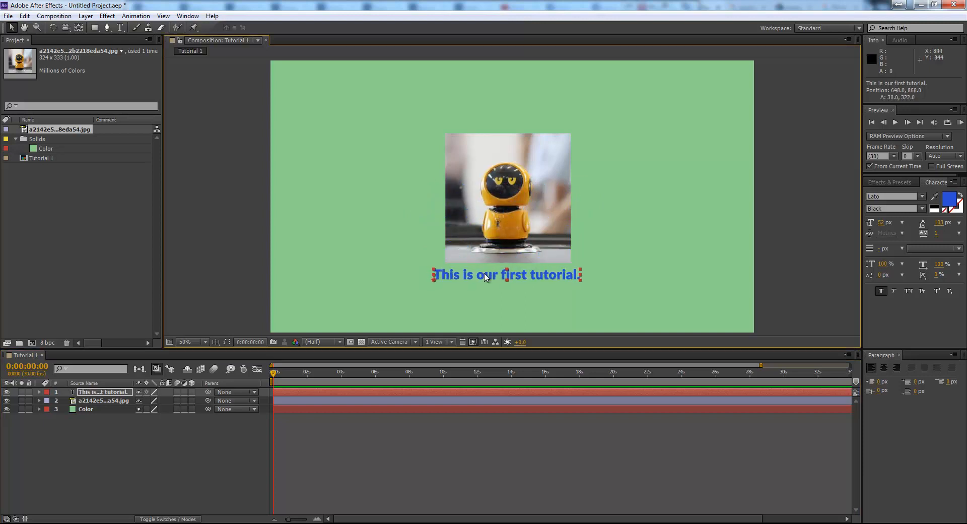
click(461, 441)
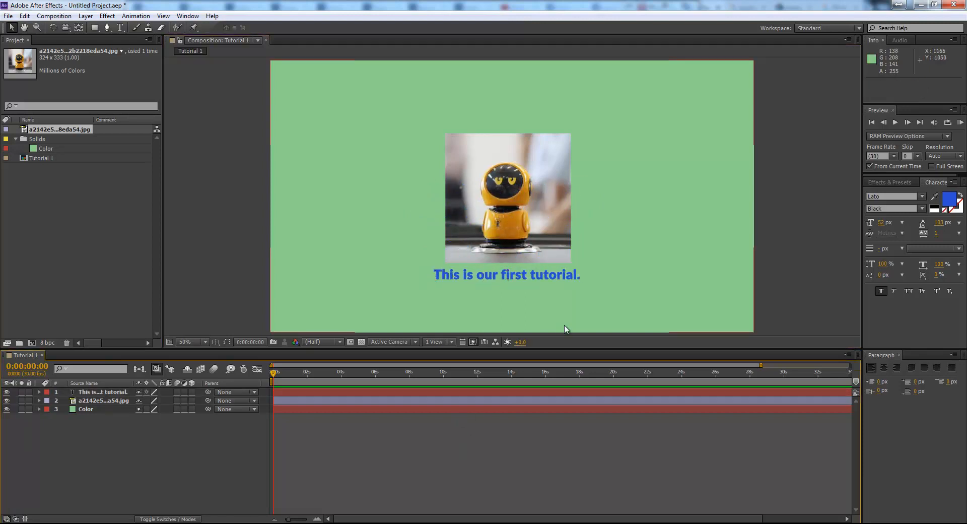